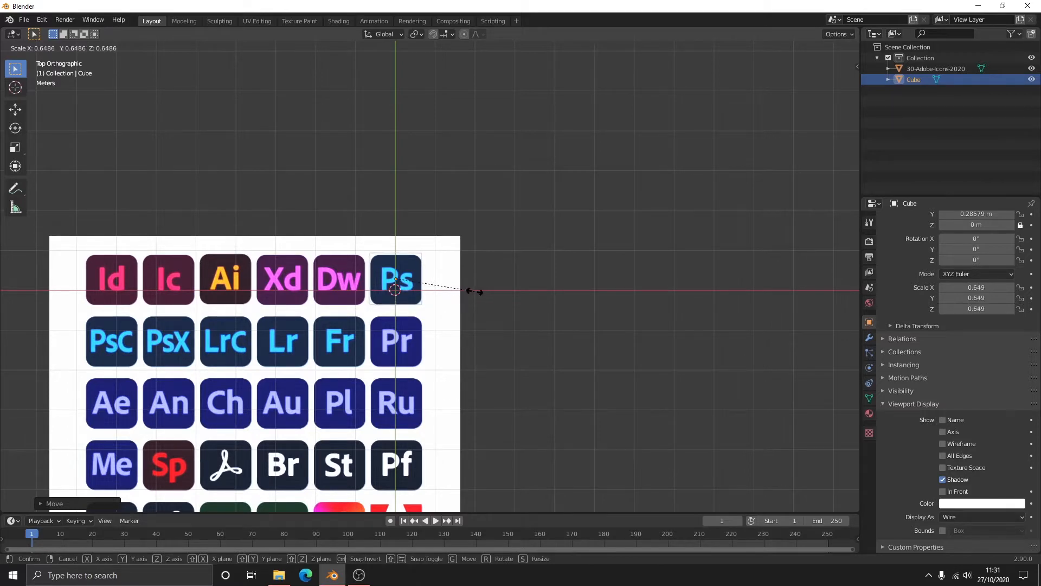
- Scale the cube to about 0.649 over the Ps icon and set its bevel to 3 segments with a 0.47 m amount
click(476, 293)
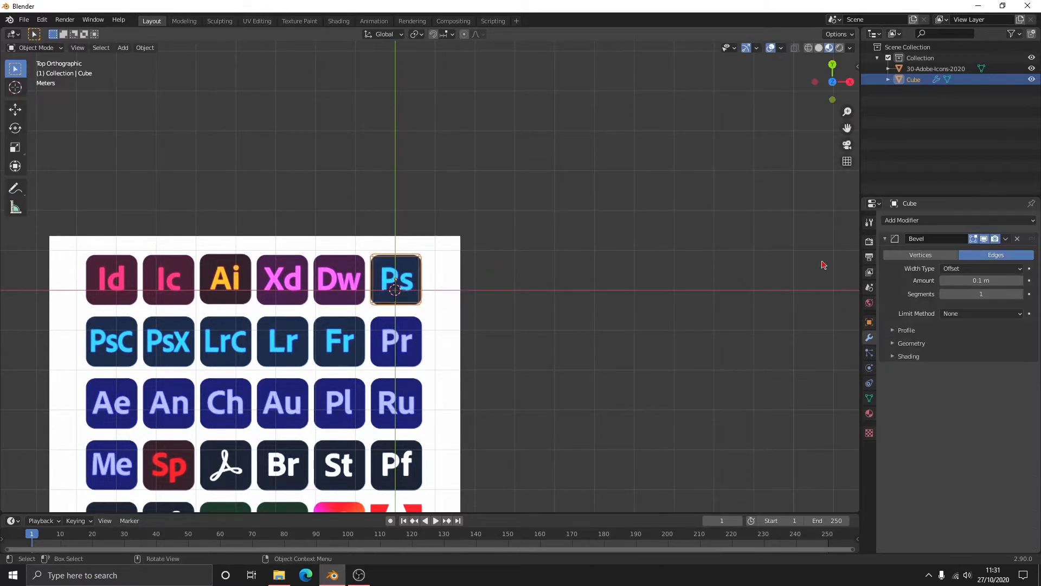
click(1020, 294)
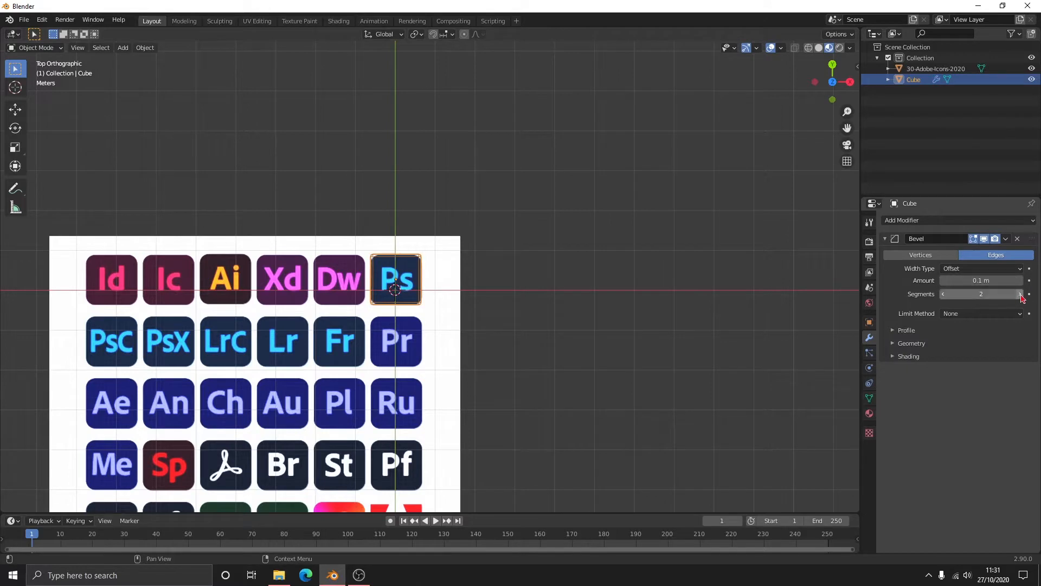
drag(984, 281, 1007, 281)
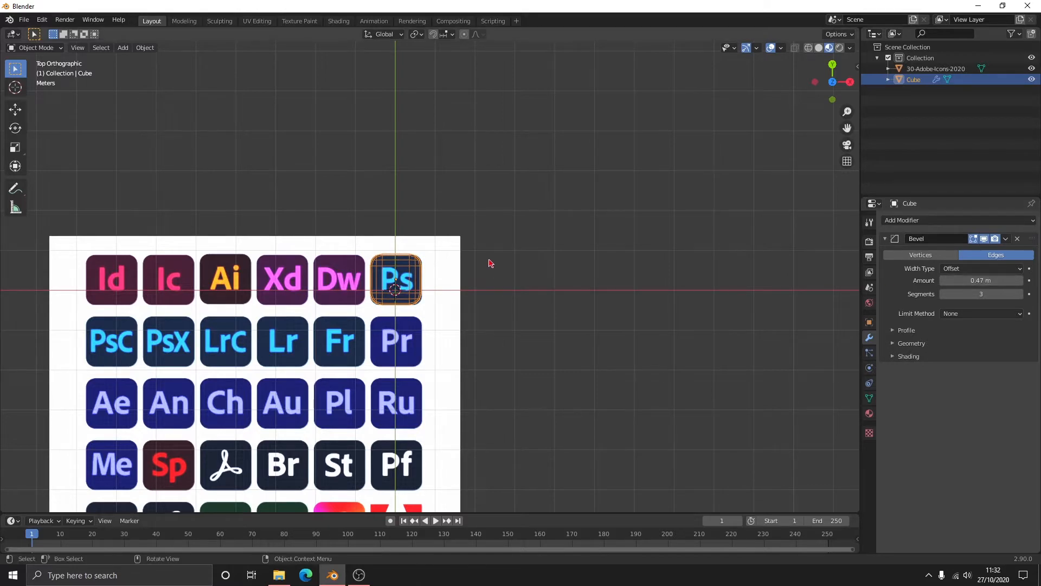
- Move the beveled cube along Z relative to the reference image and flatten it along Z
drag(833, 75, 433, 212)
key(g)
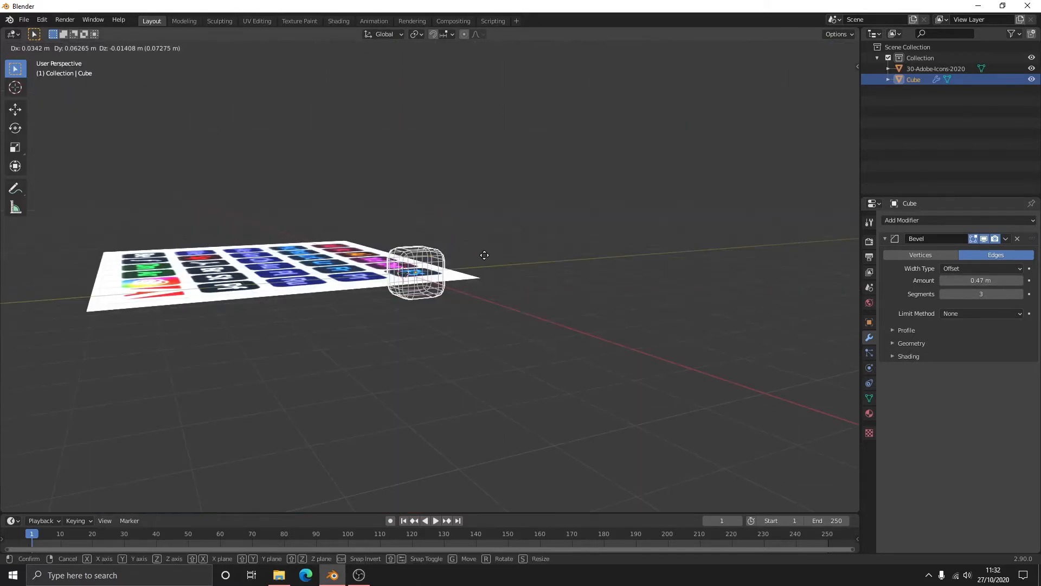
key(z)
click(485, 255)
key(s)
key(z)
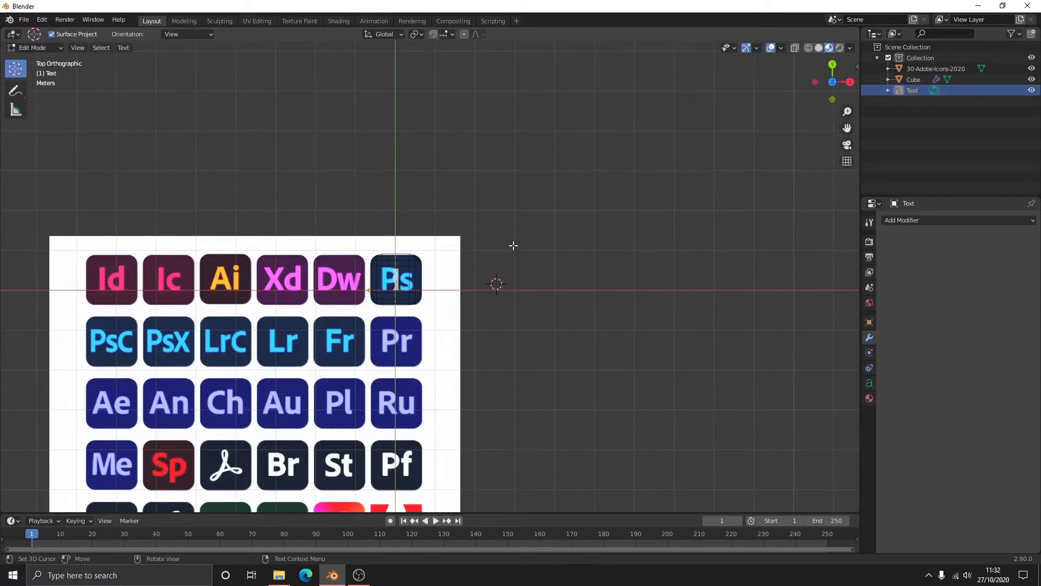
- Finish editing the PS text and move it along X onto the reference Ps icon
key(Tab)
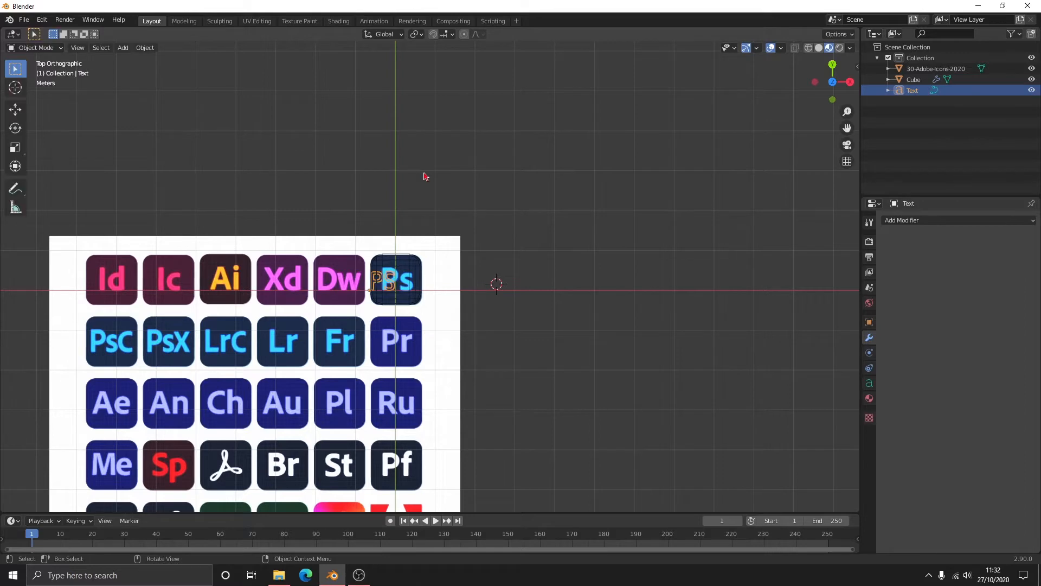
key(g)
key(x)
click(447, 205)
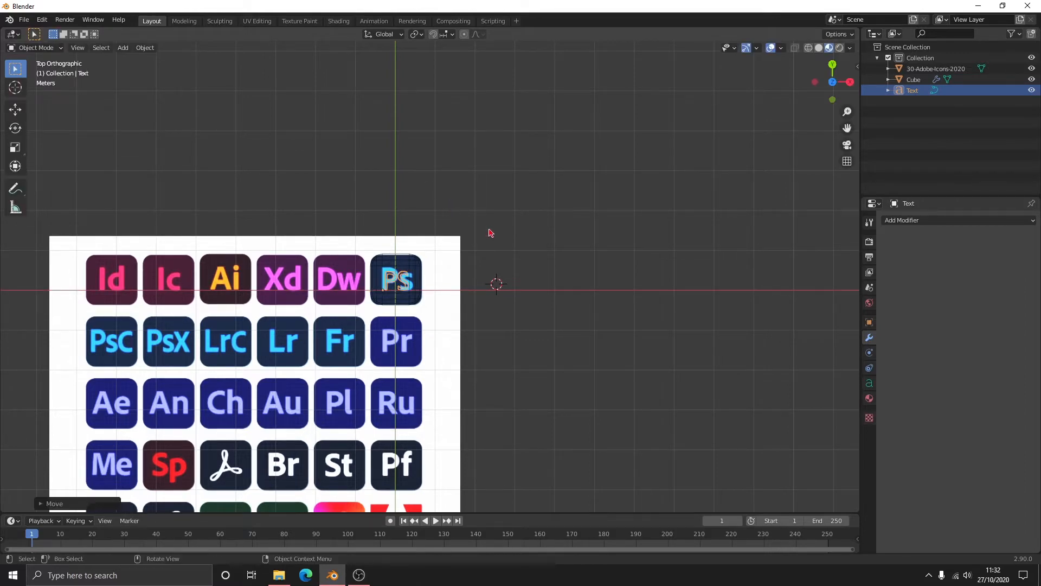
- Enlarge the PS text and align it with the icon's letters along X and Y
key(s)
click(544, 219)
key(g)
key(x)
click(541, 218)
key(g)
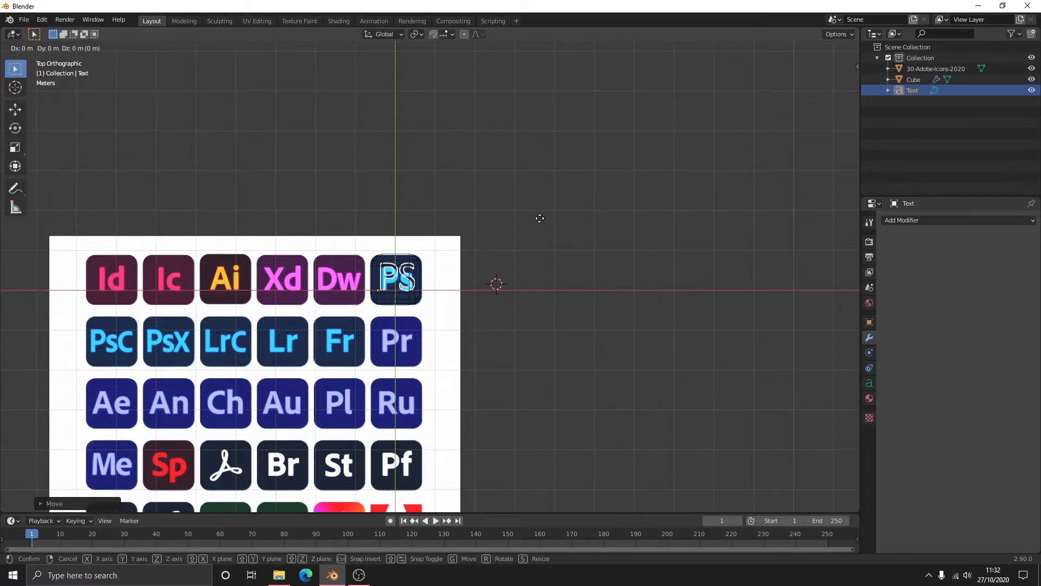
key(y)
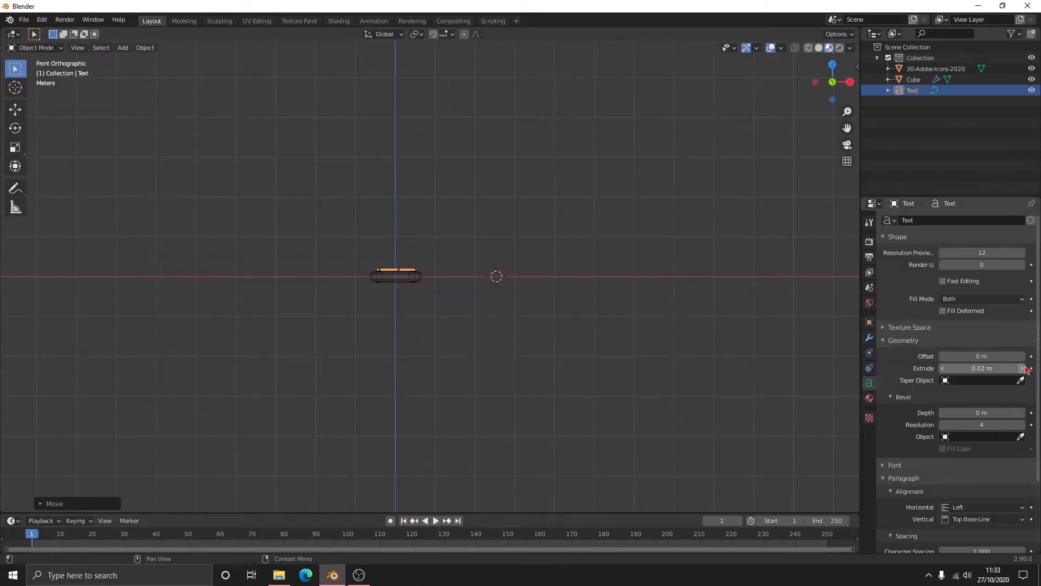
- Extrude the PS text by 0.03 m
click(1022, 367)
middle_drag(643, 287, 598, 331)
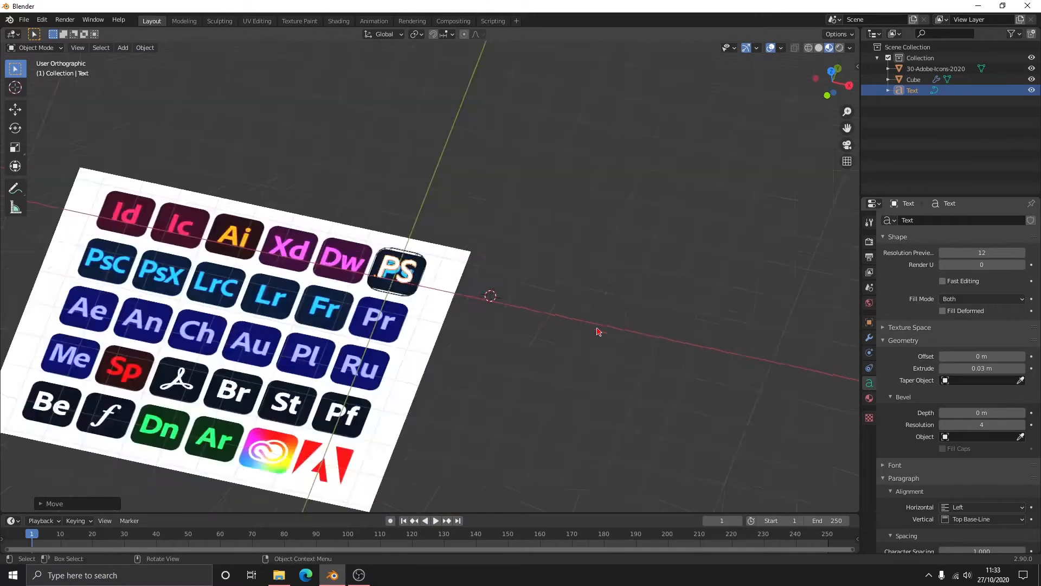
key(KP_7)
- Give the PS text a material with an Emission surface
click(869, 399)
click(983, 331)
click(889, 119)
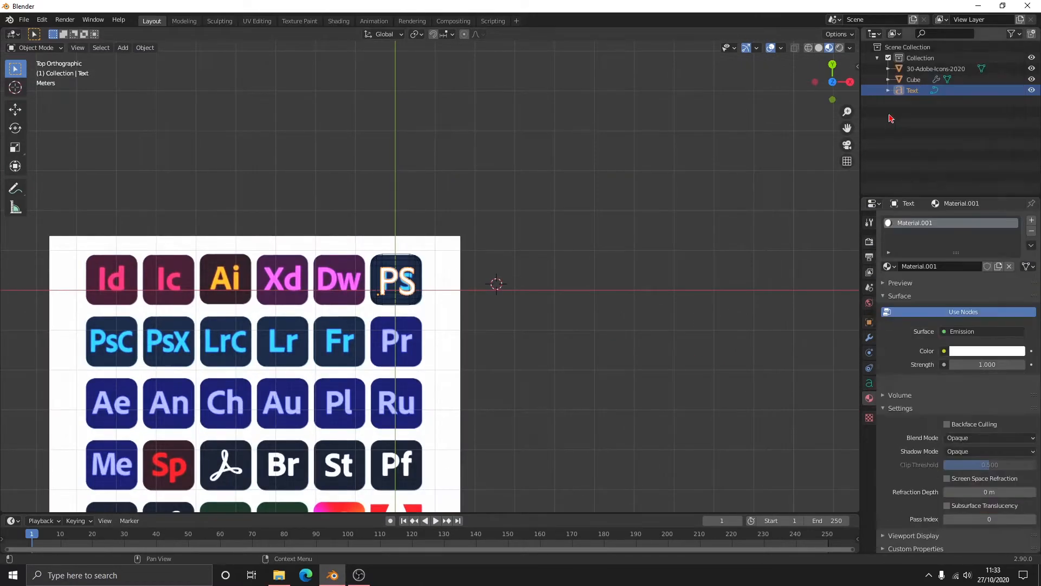
- Set the emission color by sampling the light blue of the reference Ps letters
click(980, 352)
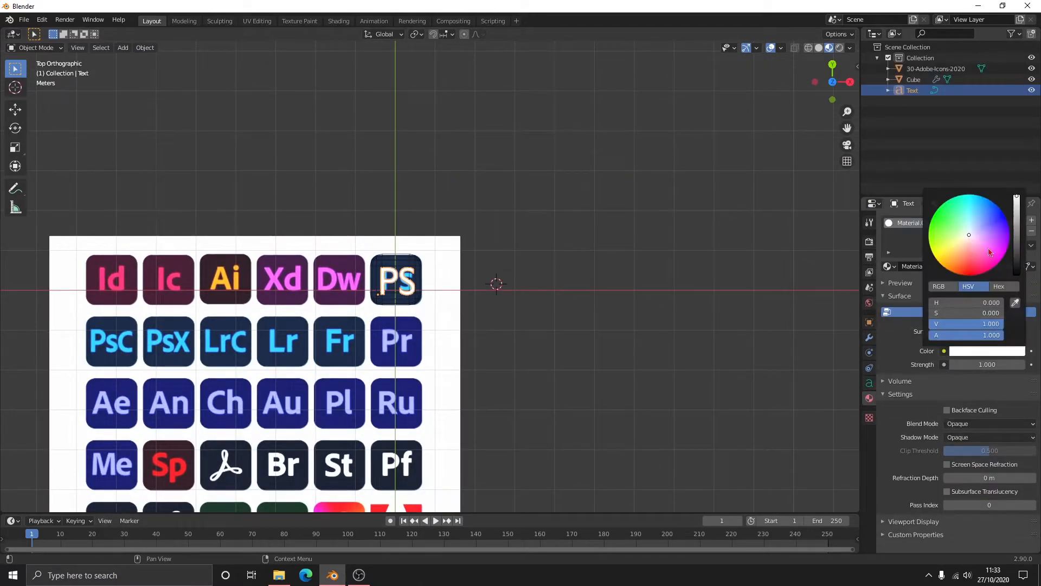
drag(995, 220, 990, 206)
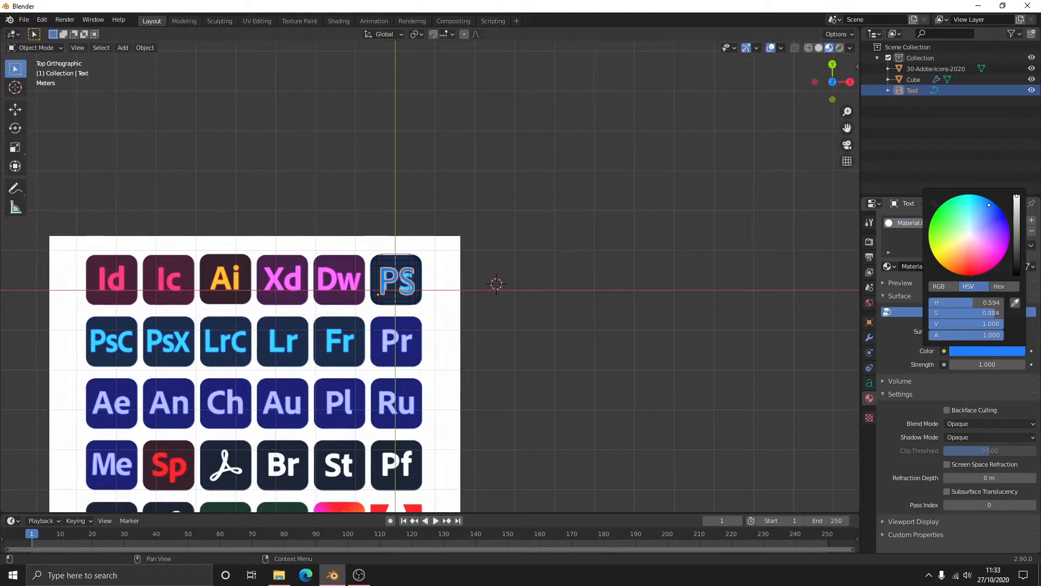
click(1015, 302)
click(410, 276)
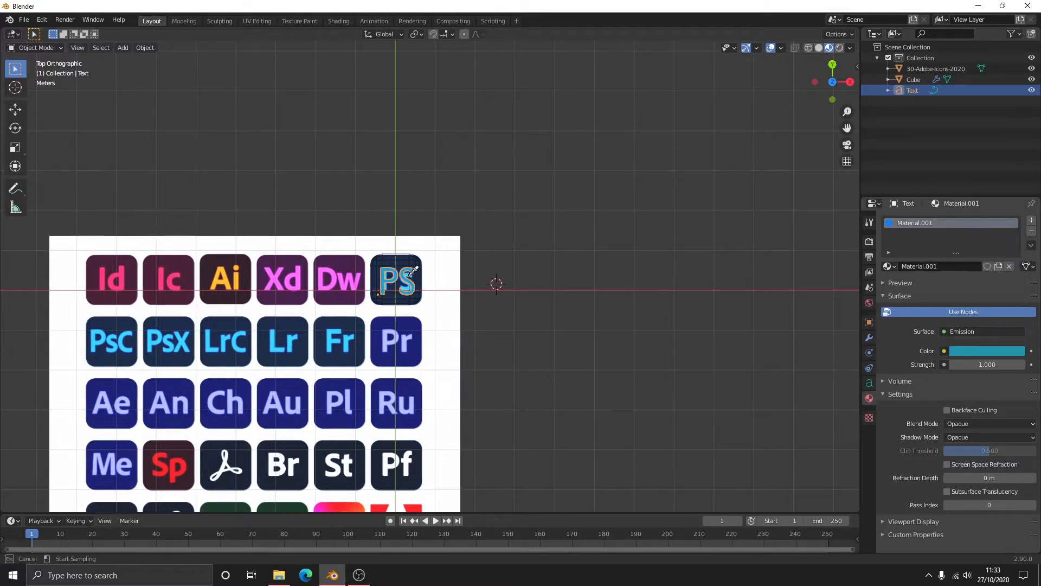
- Set the emission strength of the PS text material to 3
click(992, 362)
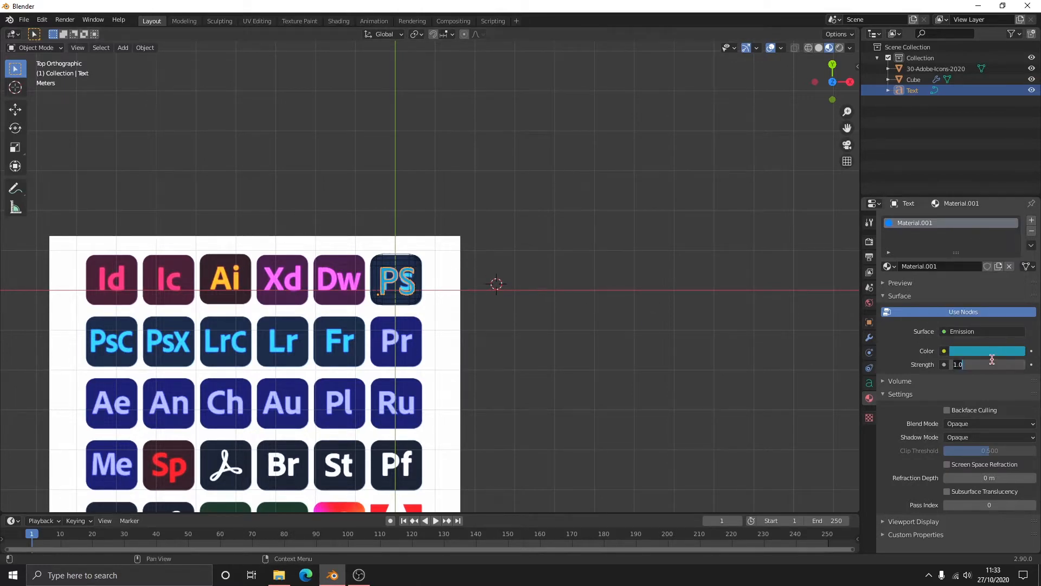
text(7)
key(Return)
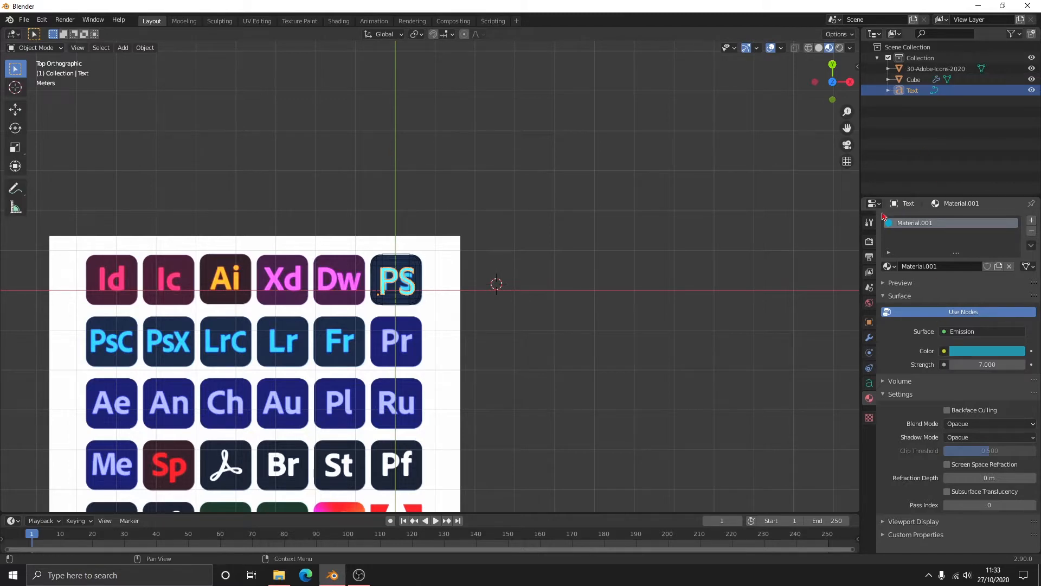
click(975, 366)
key(Return)
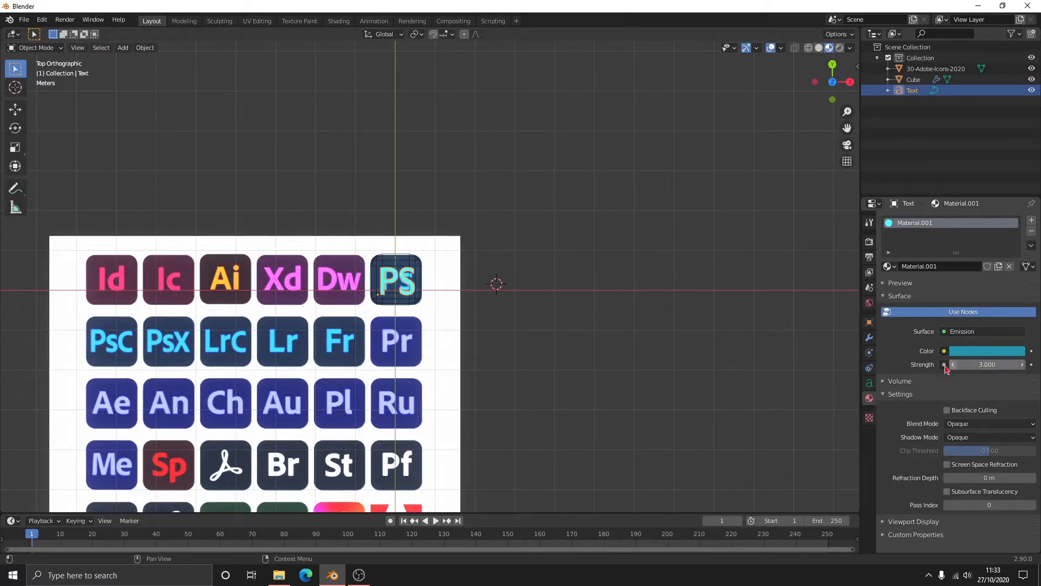
- Select the flattened cube around the PS text
middle_drag(516, 296, 567, 302)
scroll(467, 280, up, 4)
click(398, 280)
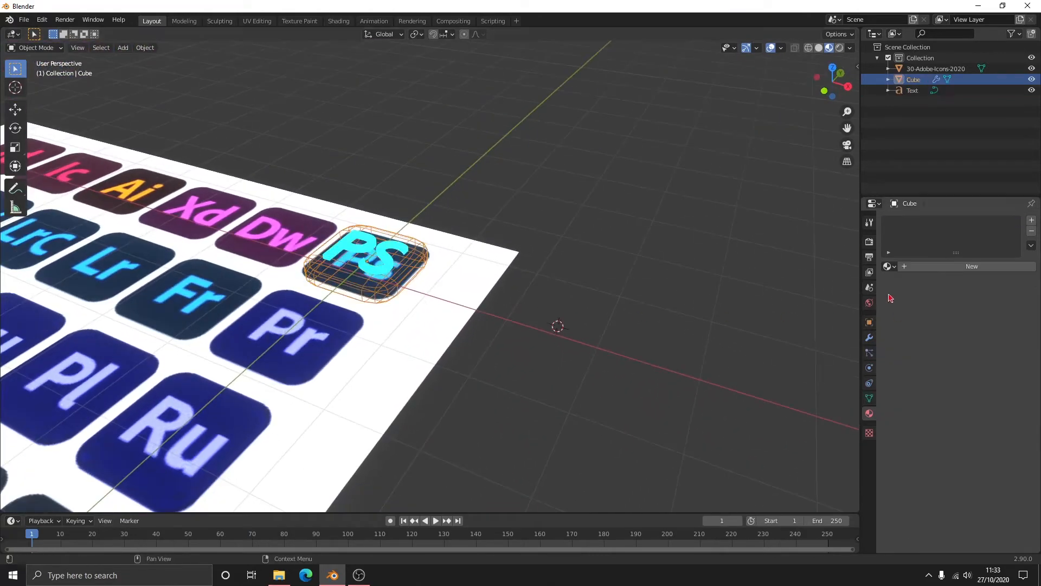
mouse_move(544, 398)
mouse_down()
mouse_move(507, 412)
mouse_move(548, 372)
mouse_up()
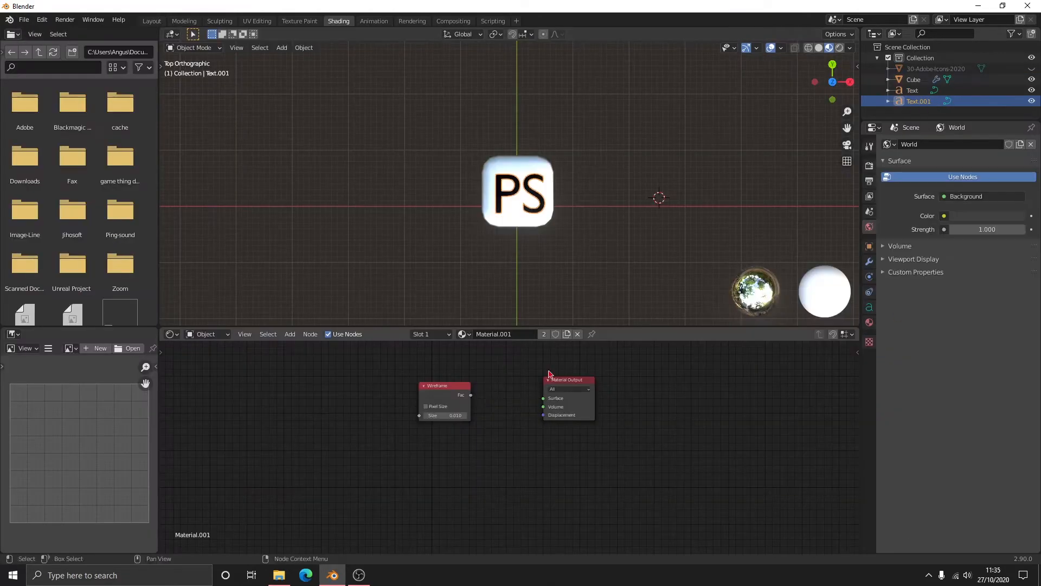
- Try converting the duplicate PS text to a mesh and adding a Wireframe modifier to it
click(870, 261)
click(924, 145)
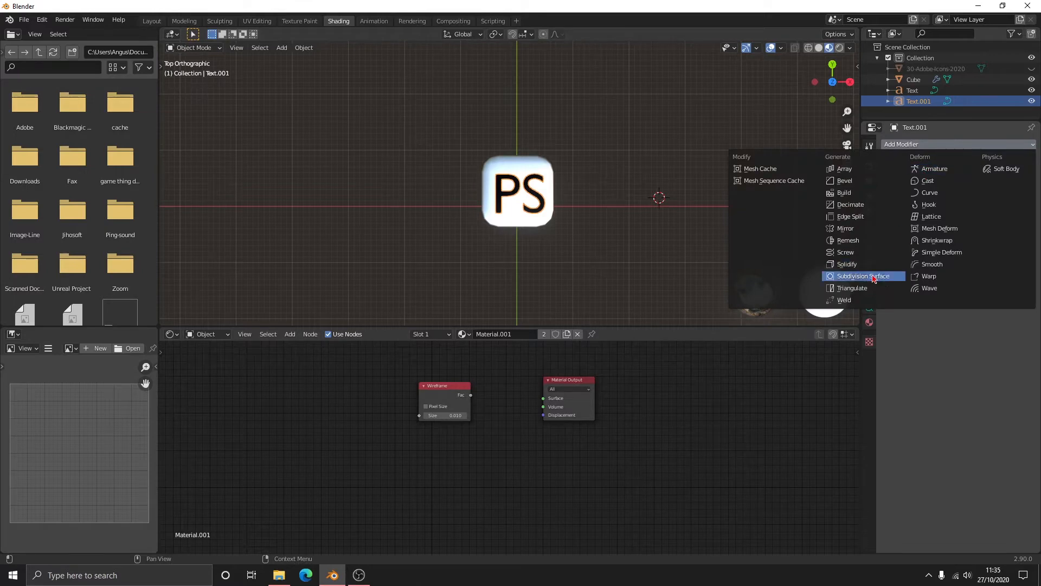
right_click(567, 188)
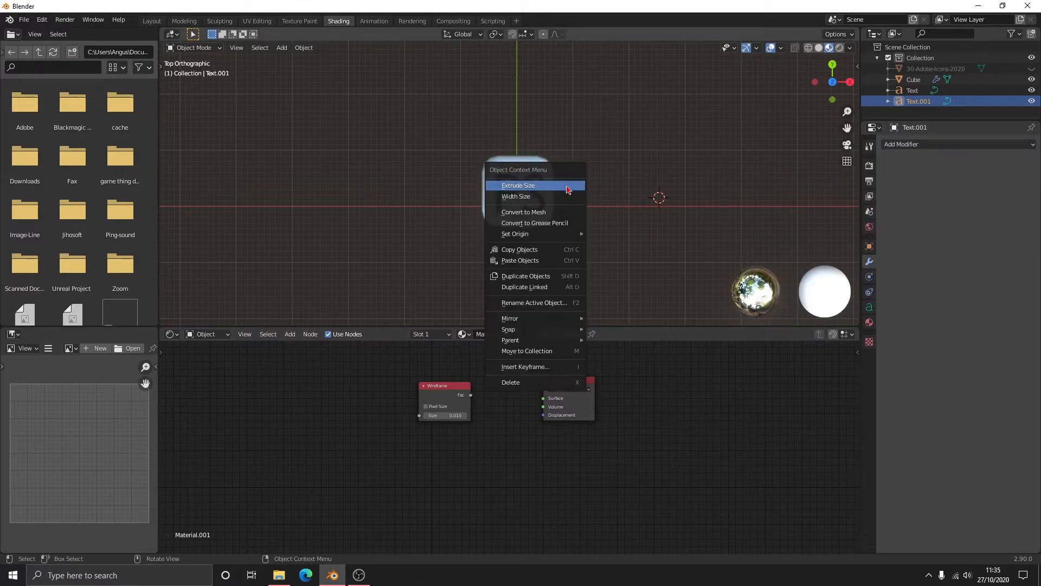
click(561, 212)
click(967, 146)
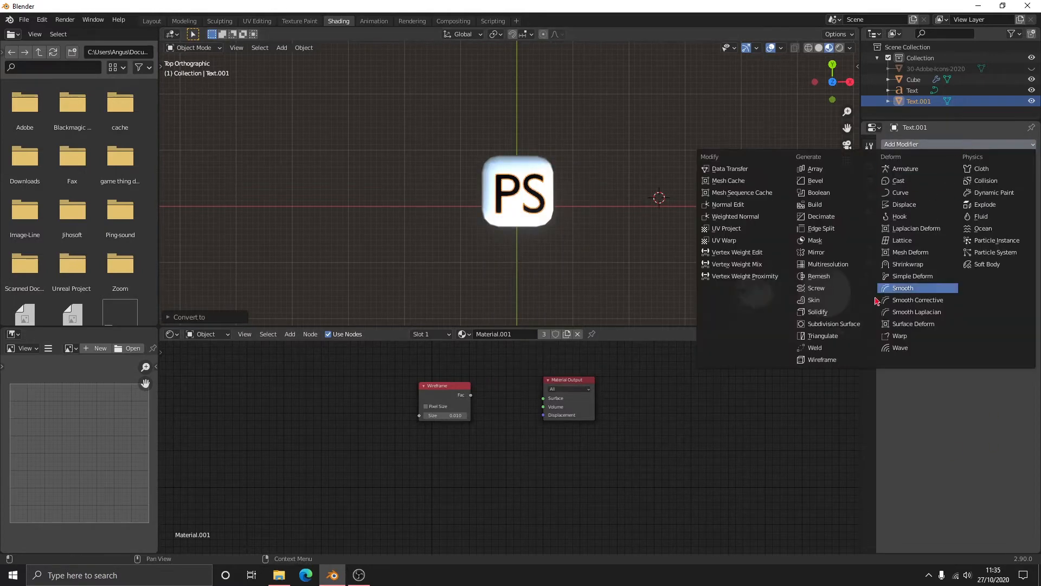
click(823, 360)
middle_drag(640, 217, 631, 255)
- Undo the Wireframe modifier and the mesh conversion of the duplicate text, and return to top view
key(ctrl+z)
key(ctrl+z)
key(KP_7)
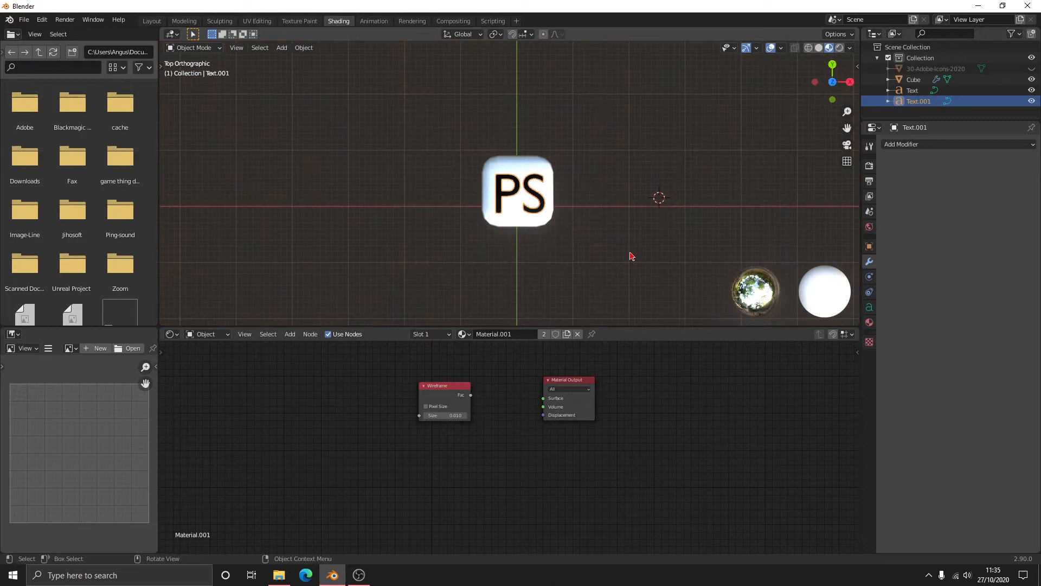
- Reduce the extrude depth in the geometry settings of the duplicate PS text
click(870, 307)
click(907, 266)
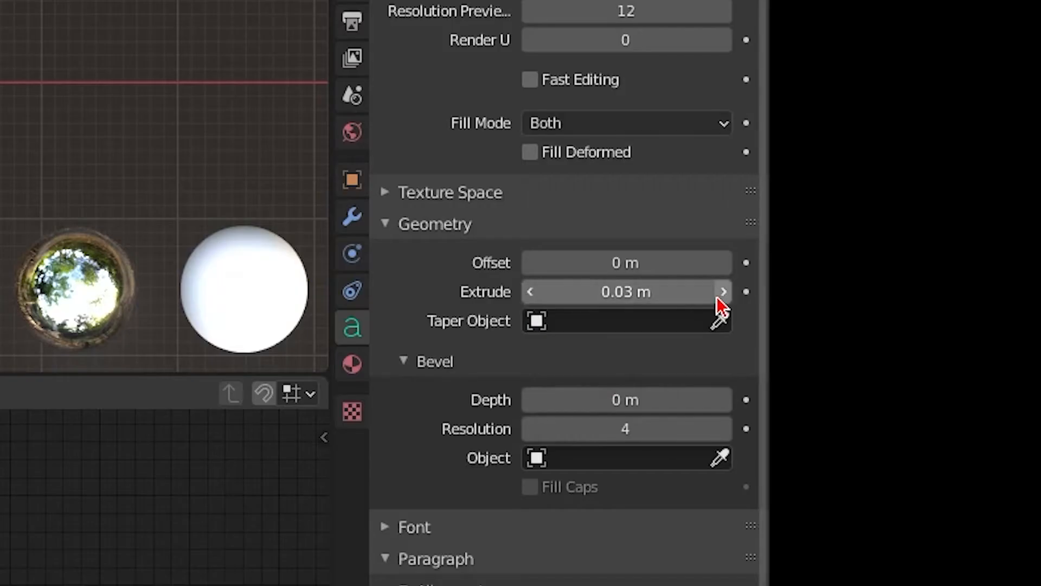
click(529, 293)
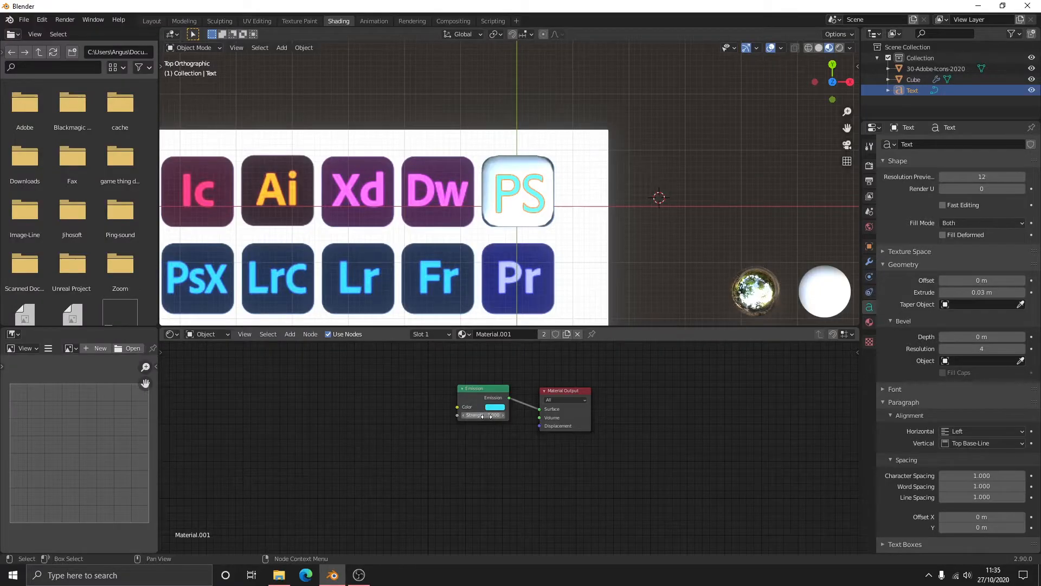
- Switch the viewport to rendered shading and open the material settings of the cube behind the PS text
mouse_move(599, 193)
middle_down()
mouse_move(602, 214)
mouse_move(562, 153)
mouse_move(584, 102)
mouse_move(604, 163)
mouse_move(590, 235)
mouse_move(609, 195)
middle_up()
click(840, 49)
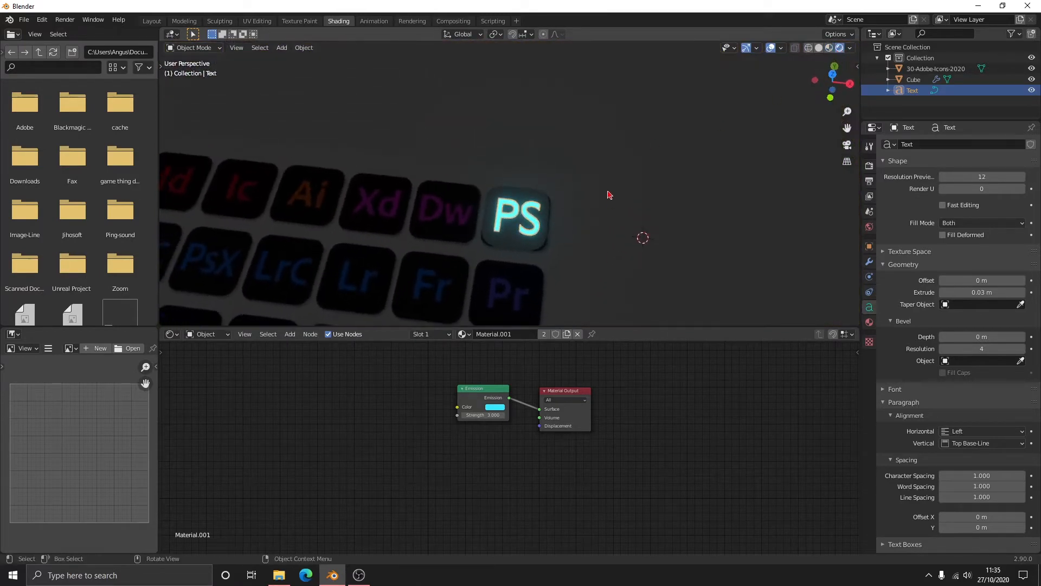
click(516, 245)
click(870, 337)
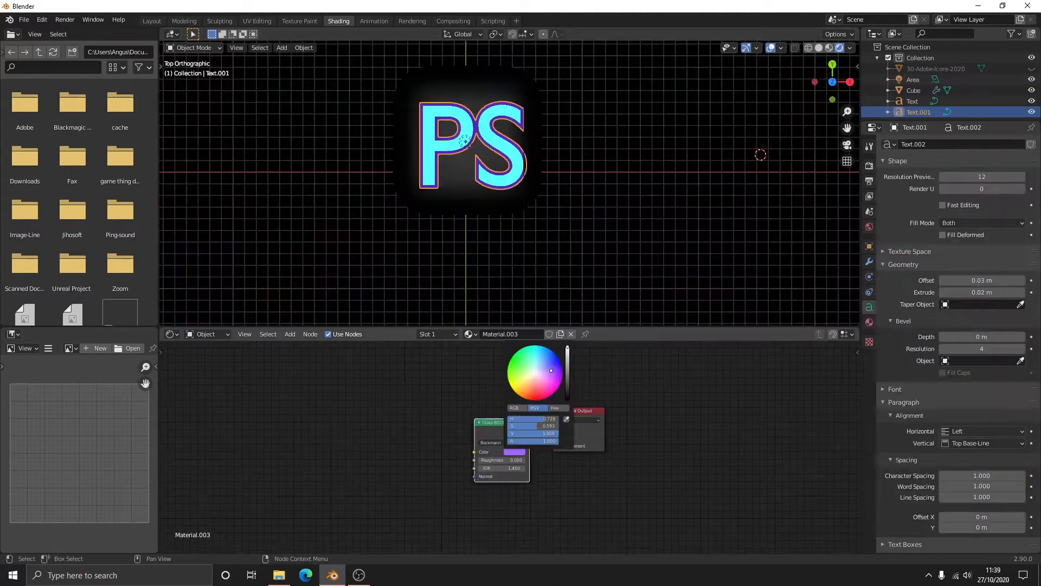
- Replace the outline text's Glass BSDF with a Principled BSDF connected to the material output's Surface
drag(551, 371, 528, 361)
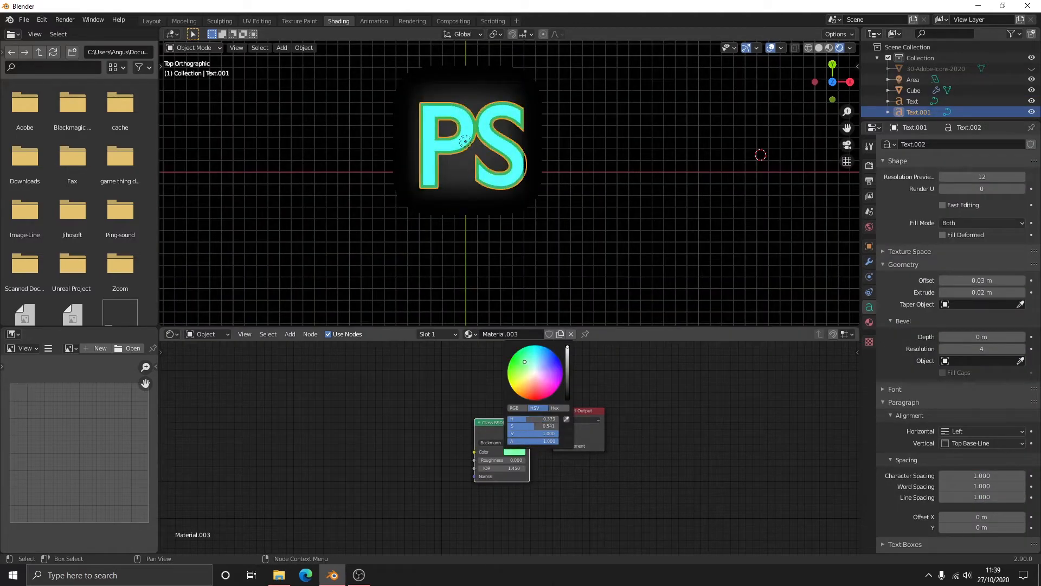
key(x)
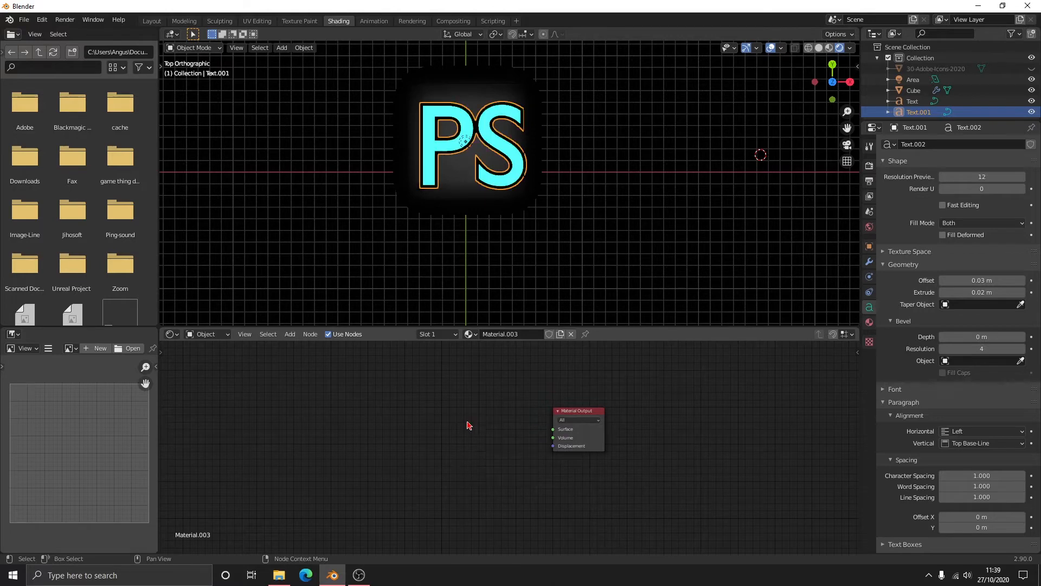
key(shift+a)
click(467, 422)
text(princ)
key(Return)
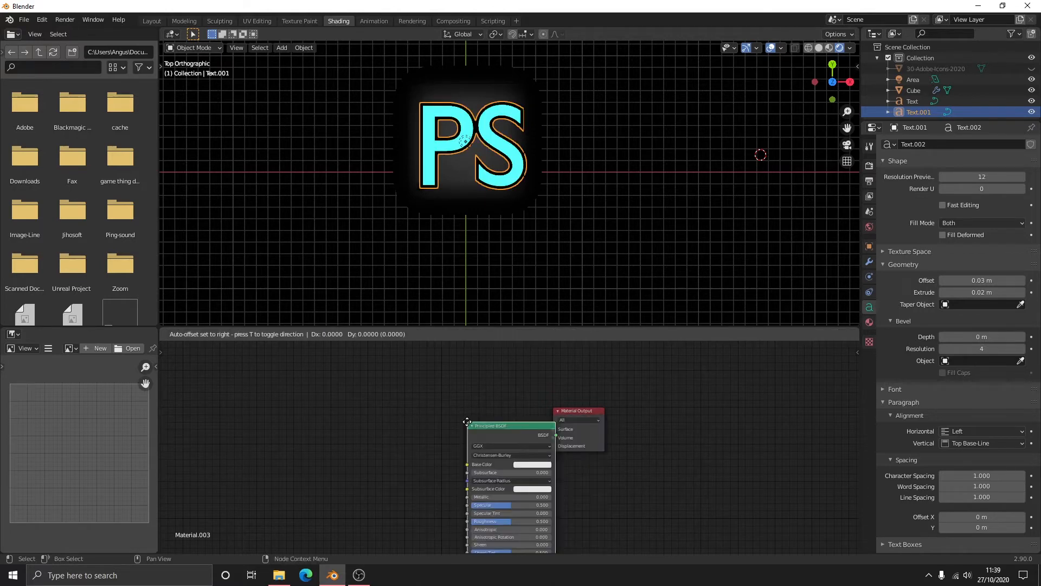
click(475, 410)
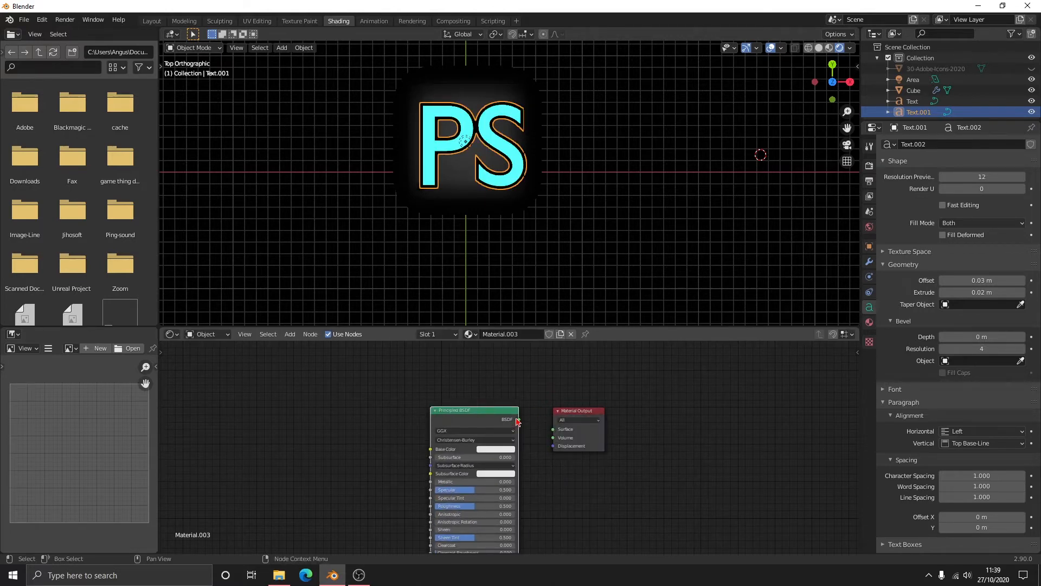
drag(518, 420, 556, 430)
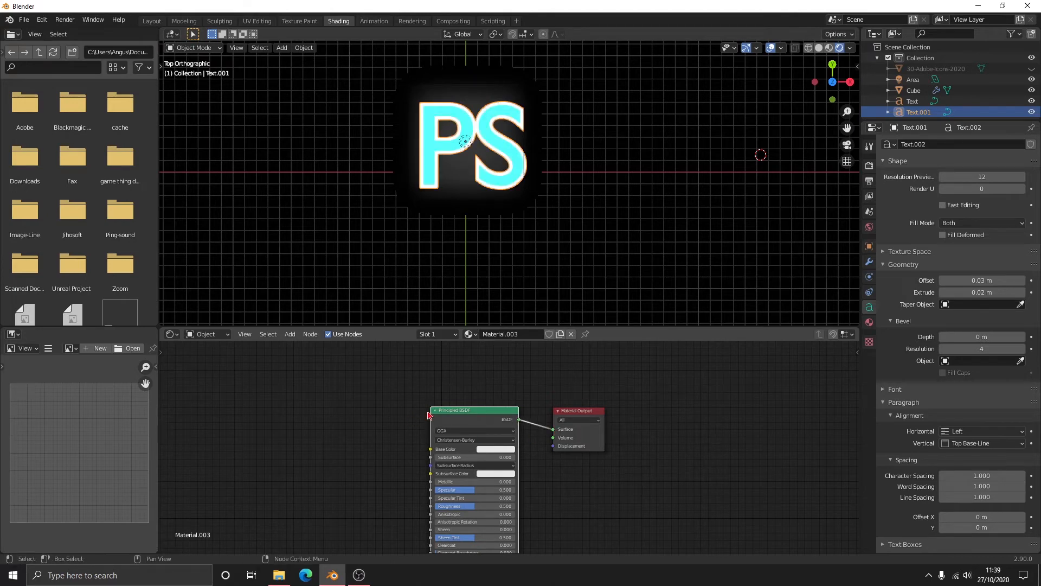
- Darken the base color of the outline text's Principled BSDF and raise its metallic value
click(490, 449)
drag(541, 376, 541, 395)
mouse_move(457, 484)
mouse_down()
mouse_move(515, 484)
mouse_move(435, 507)
mouse_move(515, 508)
mouse_up()
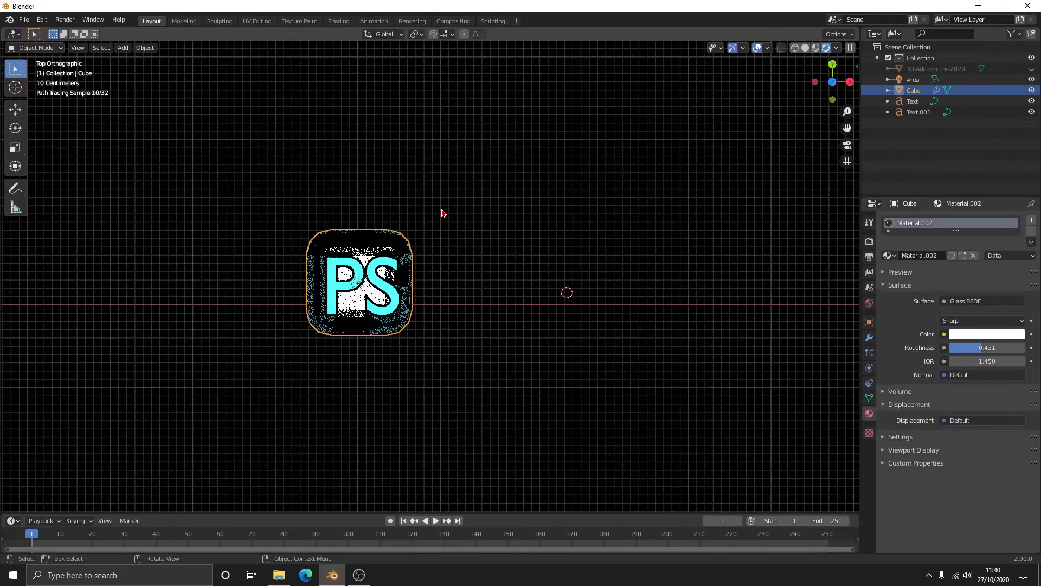
- Add a camera and position it so the PS icon is centered in the square frame
key(shift+a)
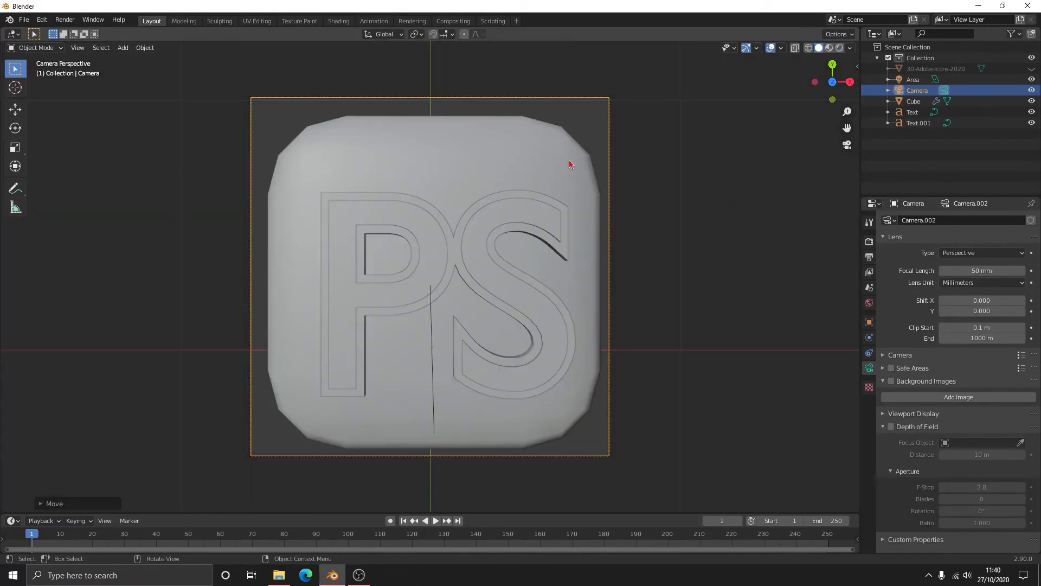
key(g)
click(570, 162)
click(755, 203)
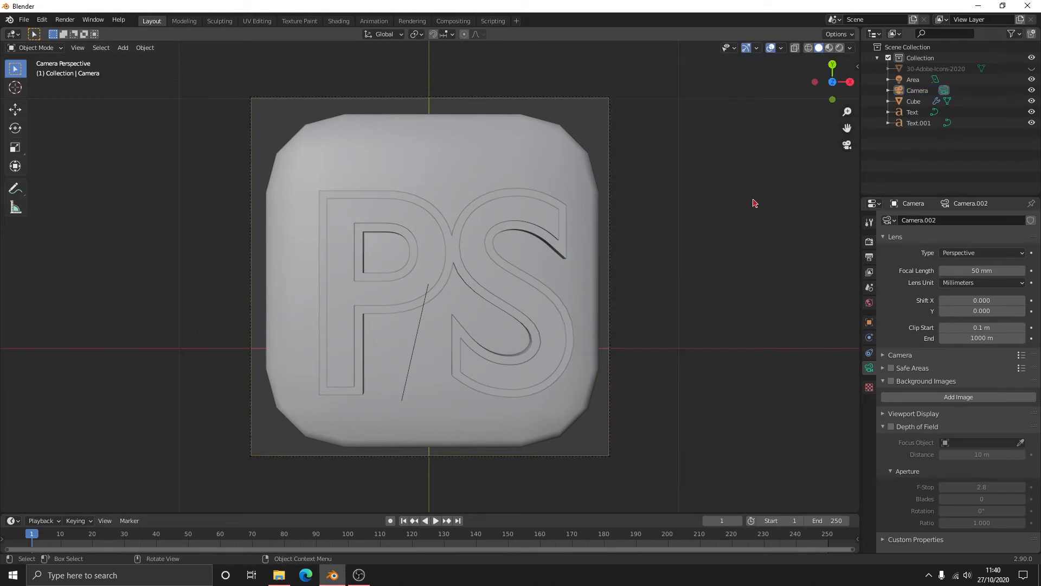
- Preview the PS icon through the camera in rendered shading, and return the viewport to solid shading
click(769, 48)
click(769, 49)
click(839, 47)
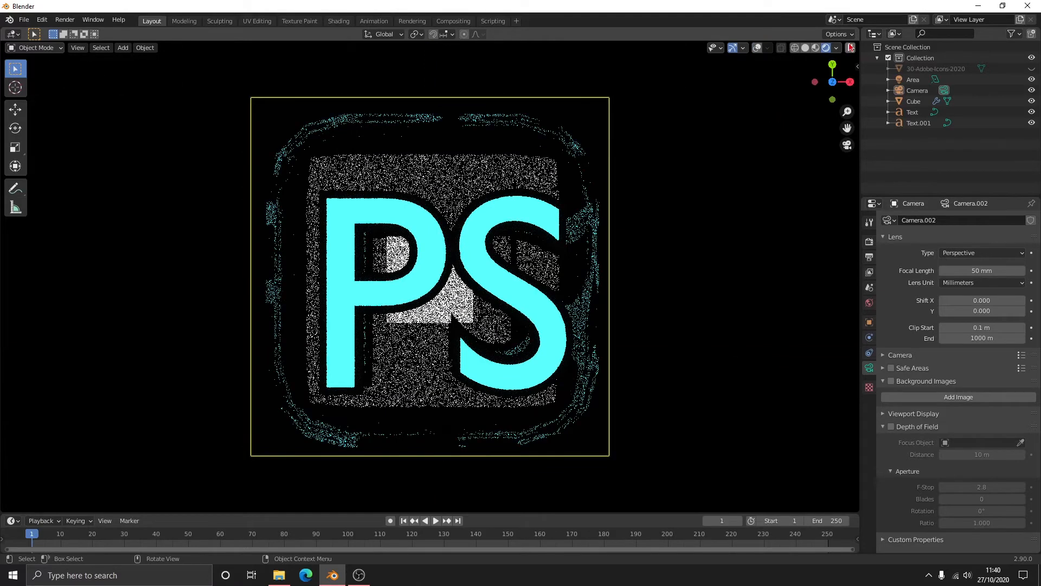
click(806, 48)
middle_drag(749, 120, 677, 161)
scroll(677, 161, down, 4)
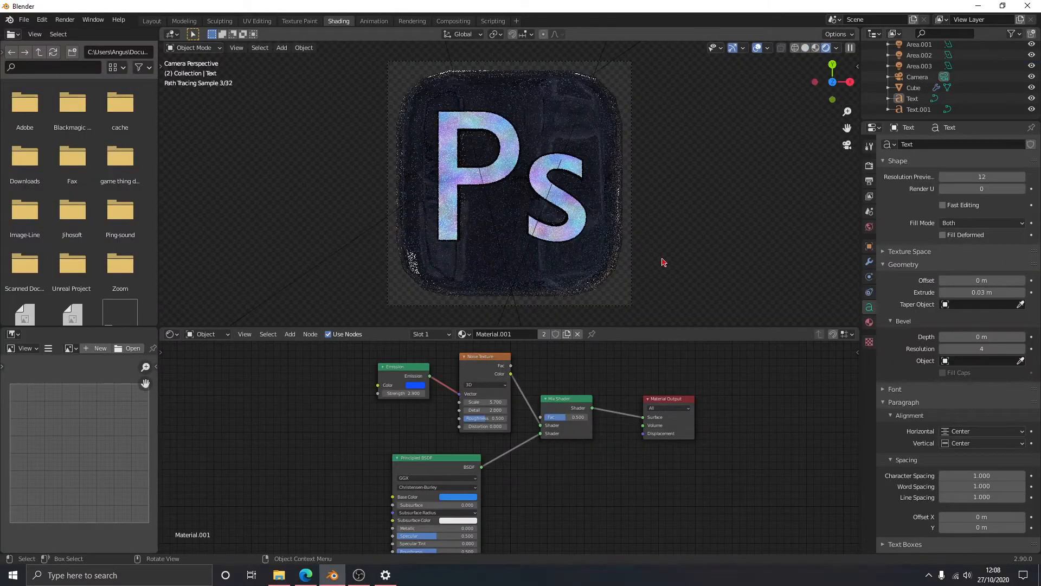
- Return to the Layout workspace and inspect the rendered Ps icon at a larger size in the camera frame
click(146, 21)
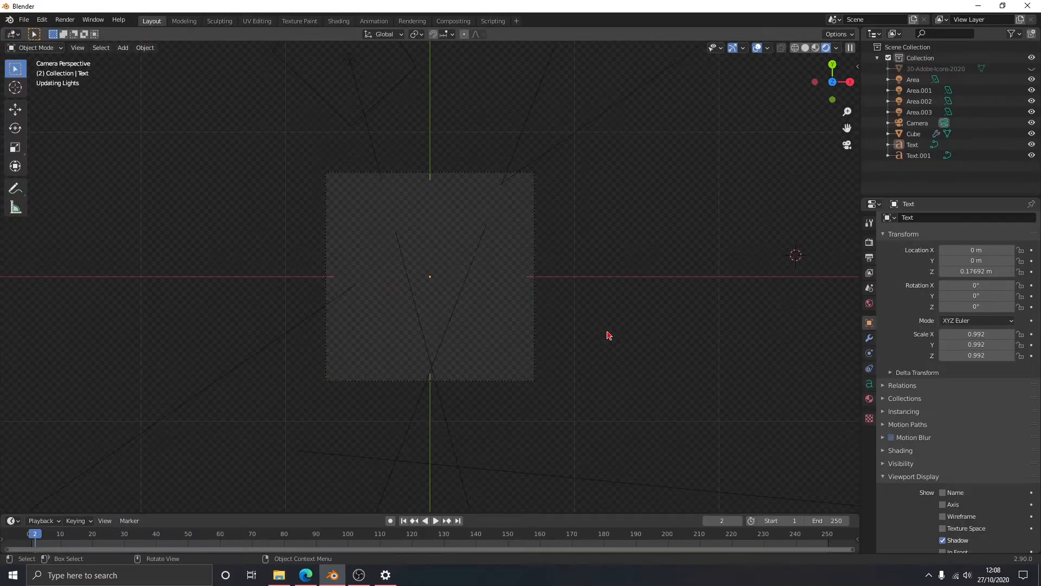
scroll(499, 332, up, 3)
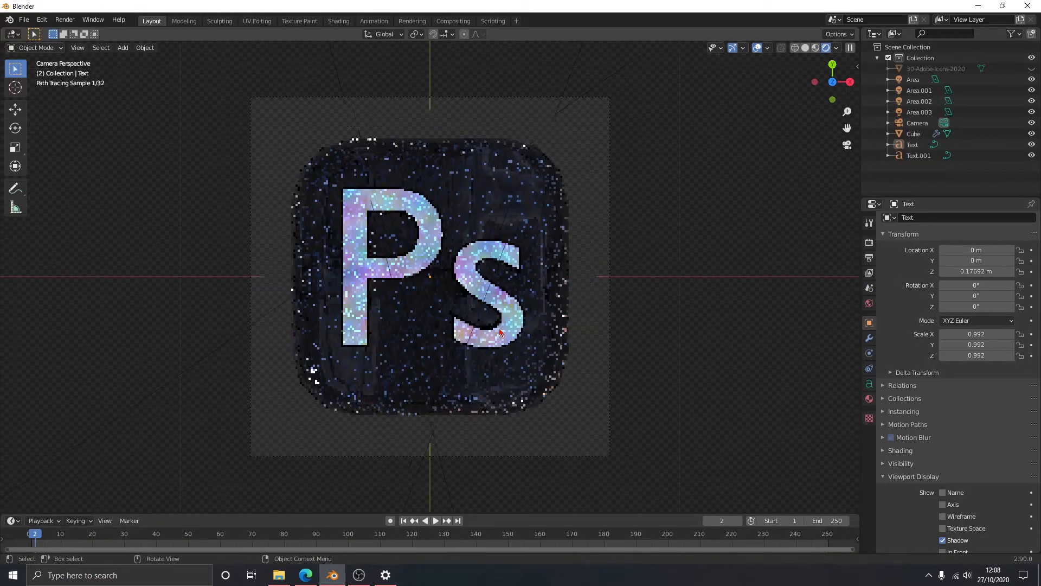
scroll(499, 332, up, 2)
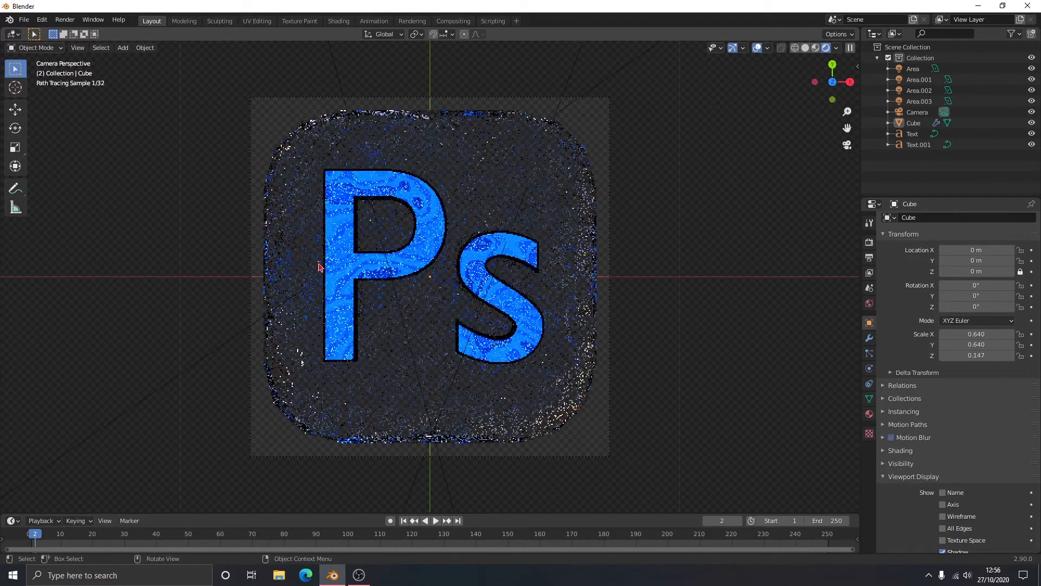
- Examine the material node trees of the cube and the Ps text, including the Musgrave and Voronoi textures feeding the Mix Shader
click(337, 20)
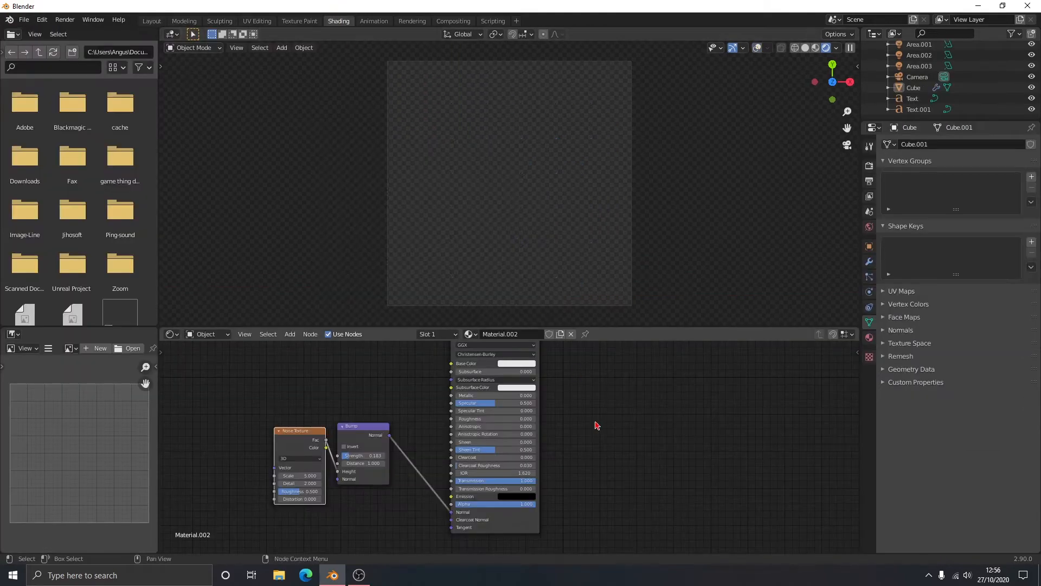
mouse_move(597, 425)
middle_down()
mouse_move(597, 448)
mouse_move(640, 453)
mouse_move(611, 466)
middle_up()
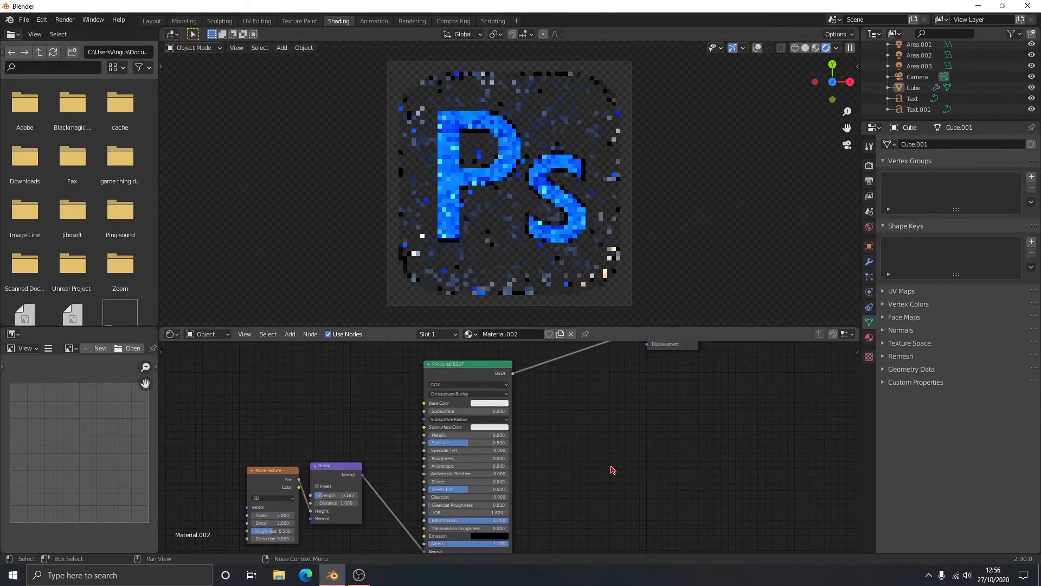
click(563, 168)
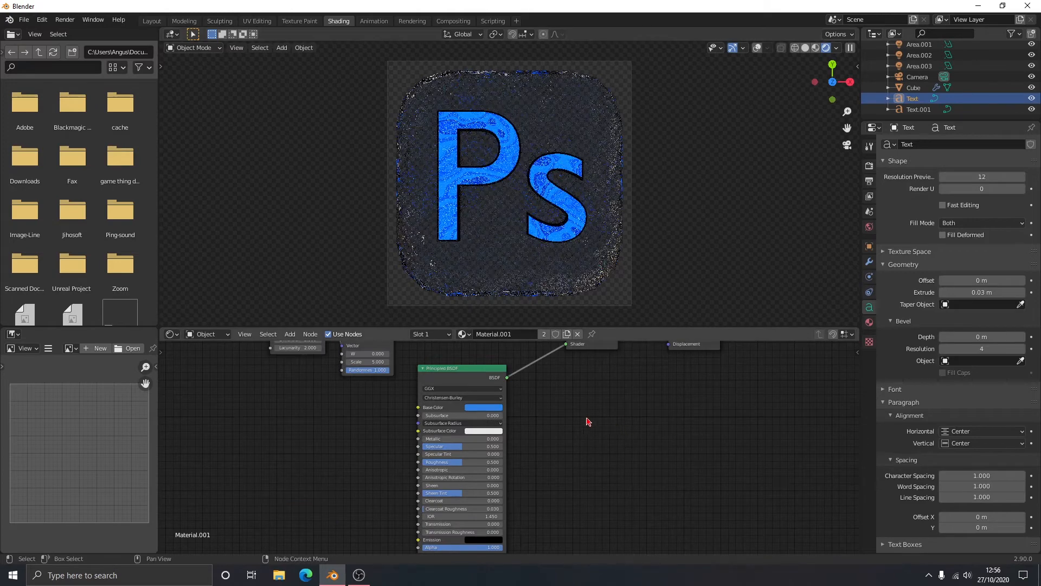
middle_drag(586, 419, 616, 525)
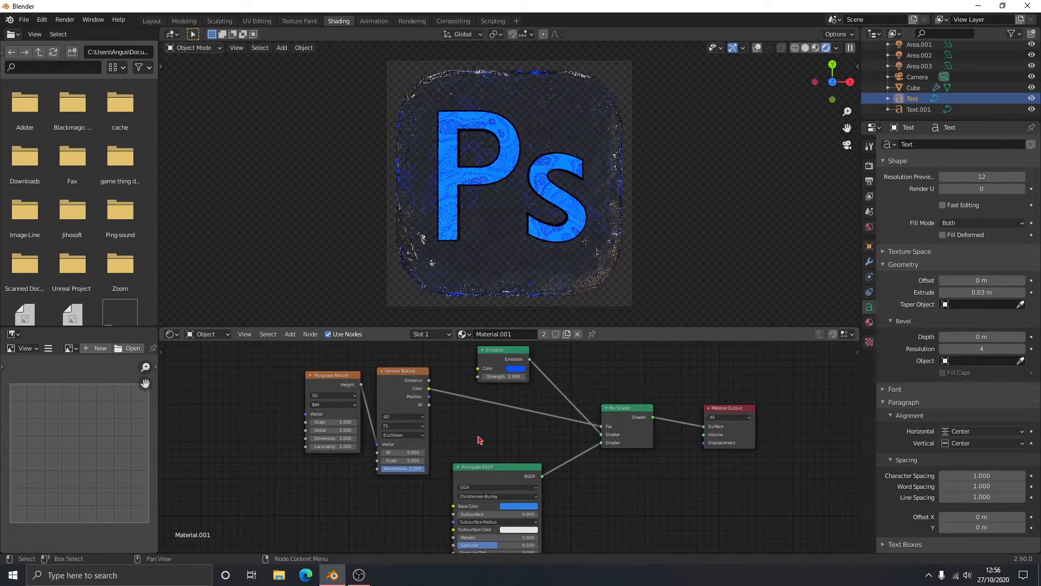
middle_drag(545, 443, 461, 432)
middle_drag(613, 487, 559, 382)
middle_drag(500, 396, 496, 495)
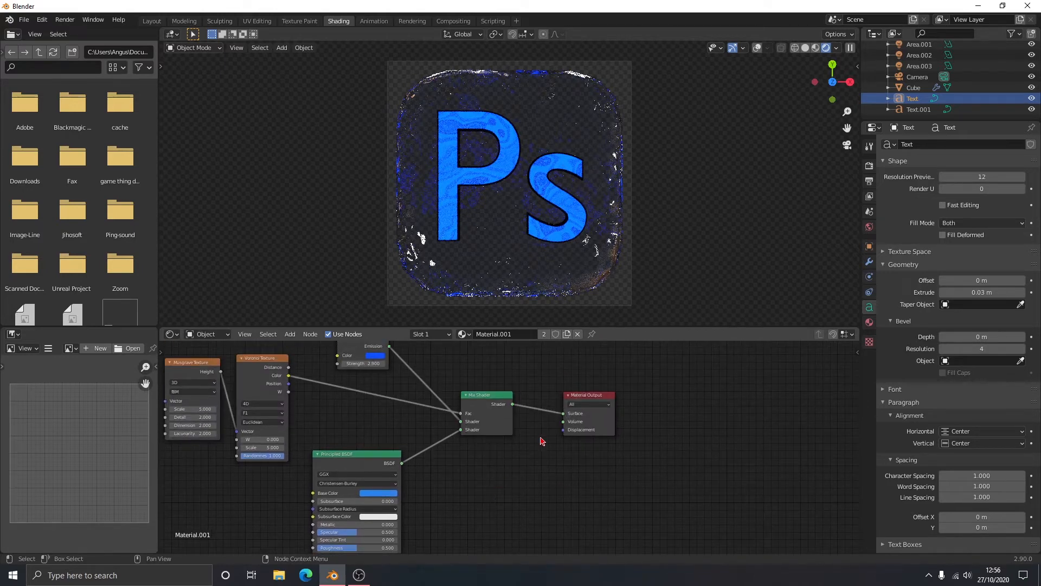
- Examine how the Noise Texture and Bump nodes feed the cube's Principled BSDF normal
click(486, 273)
middle_drag(608, 402, 614, 447)
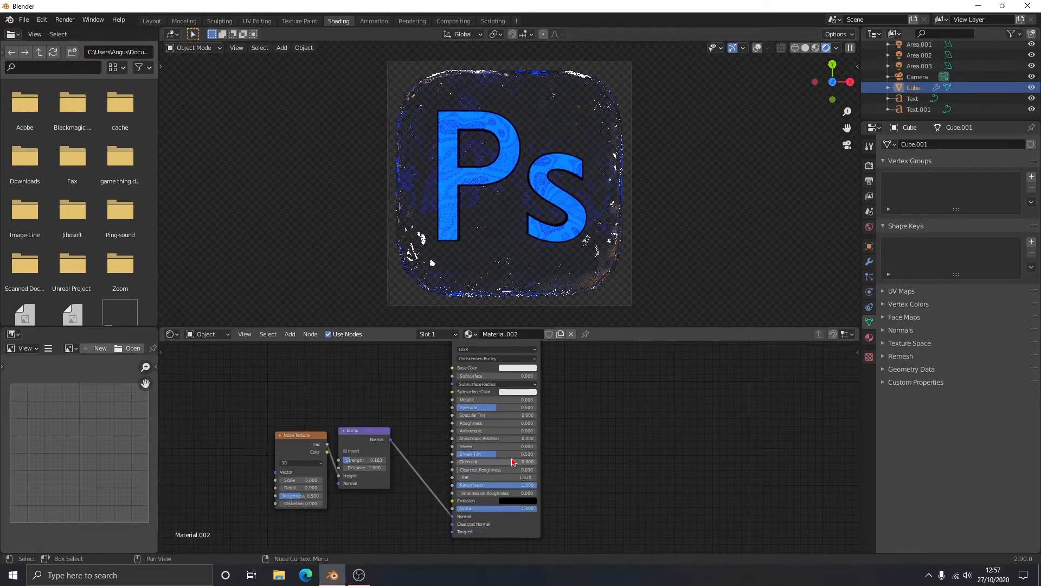
click(384, 430)
click(399, 403)
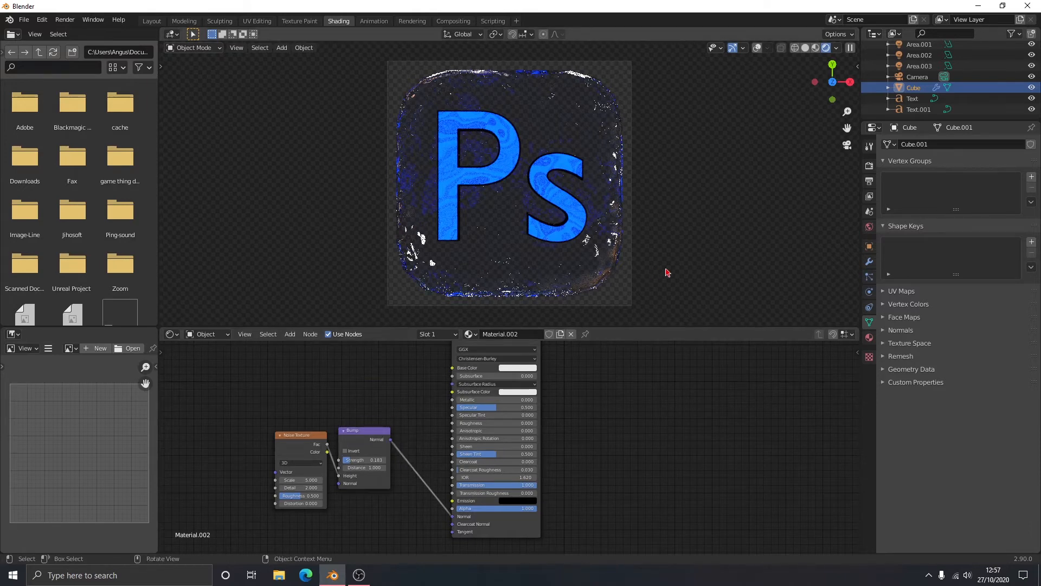
click(358, 99)
- Change the lettering of both the main text and its outline text to Pr in the Layout workspace
click(152, 21)
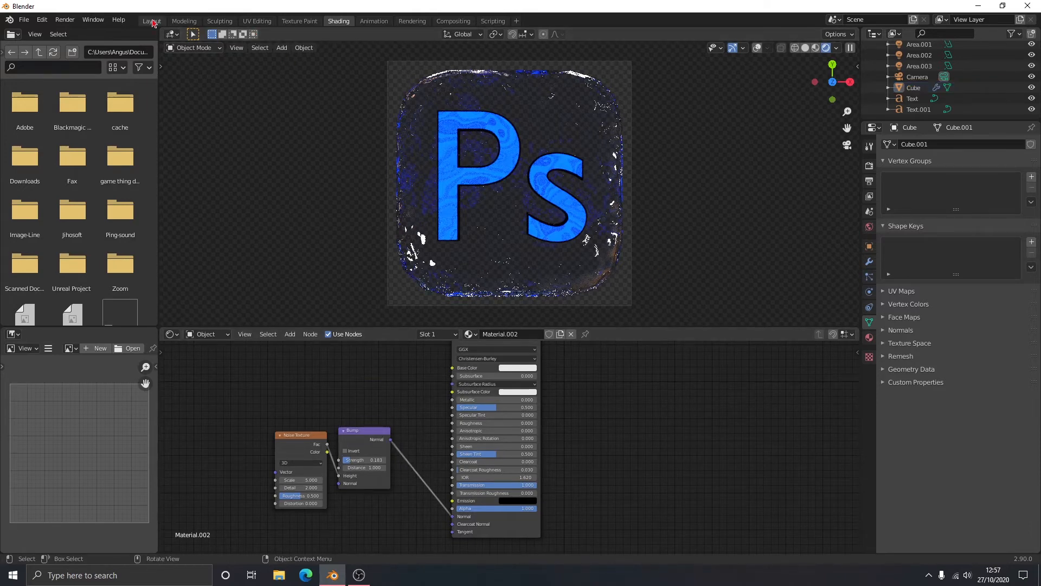
right_click(454, 278)
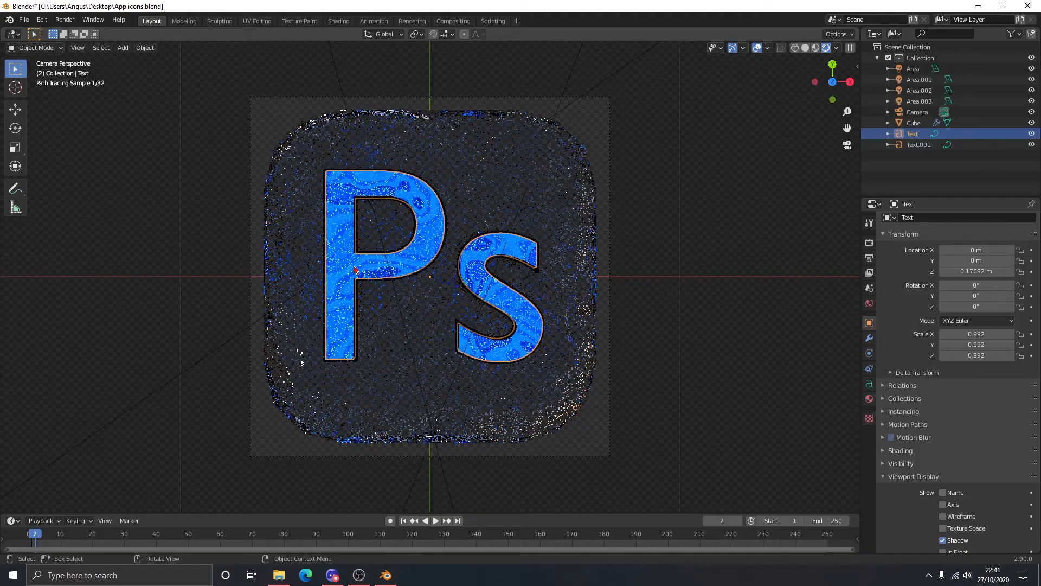
key(Tab)
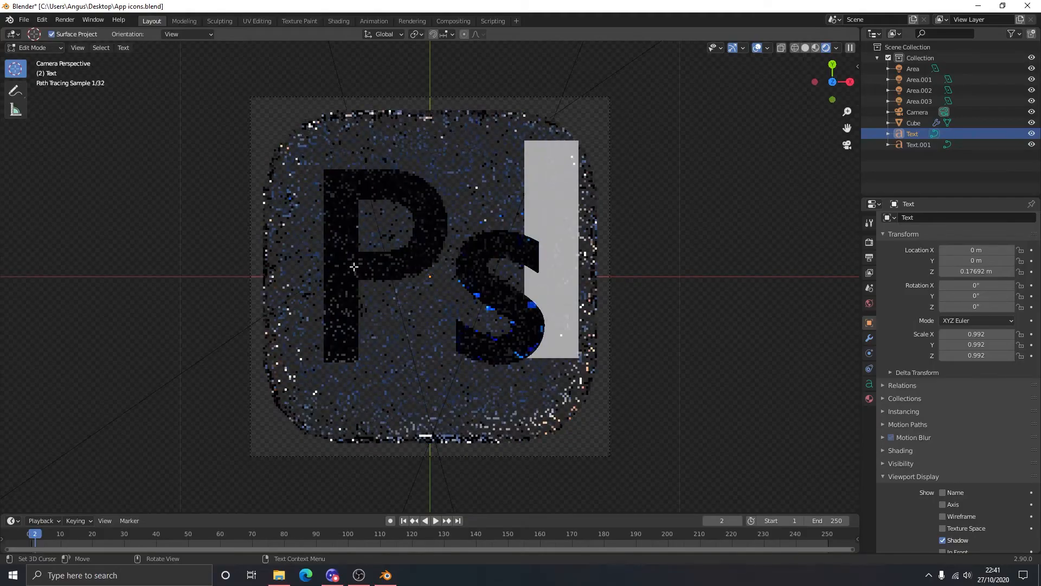
key(BackSpace)
text(r)
key(Tab)
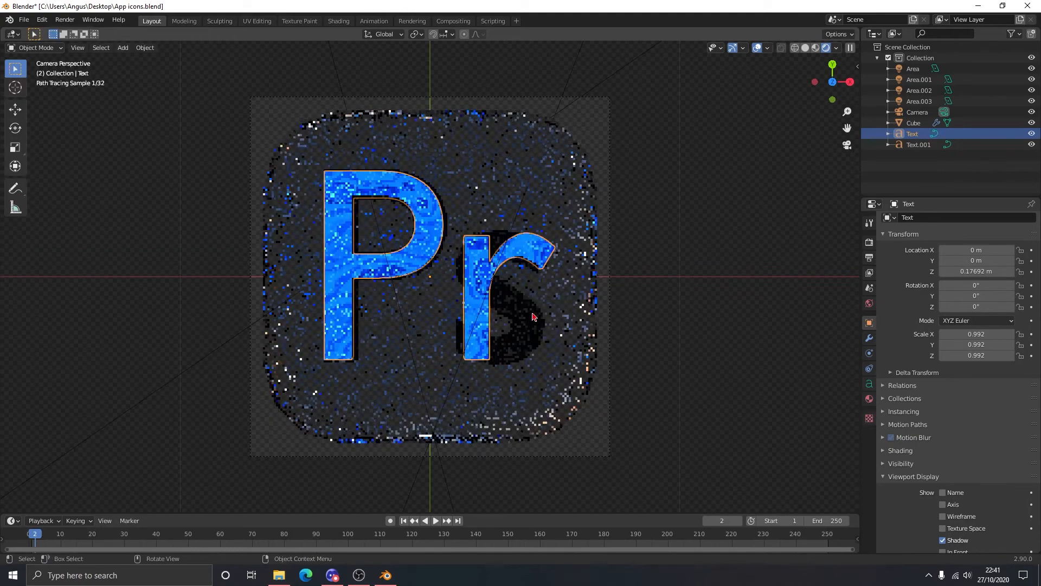
click(522, 322)
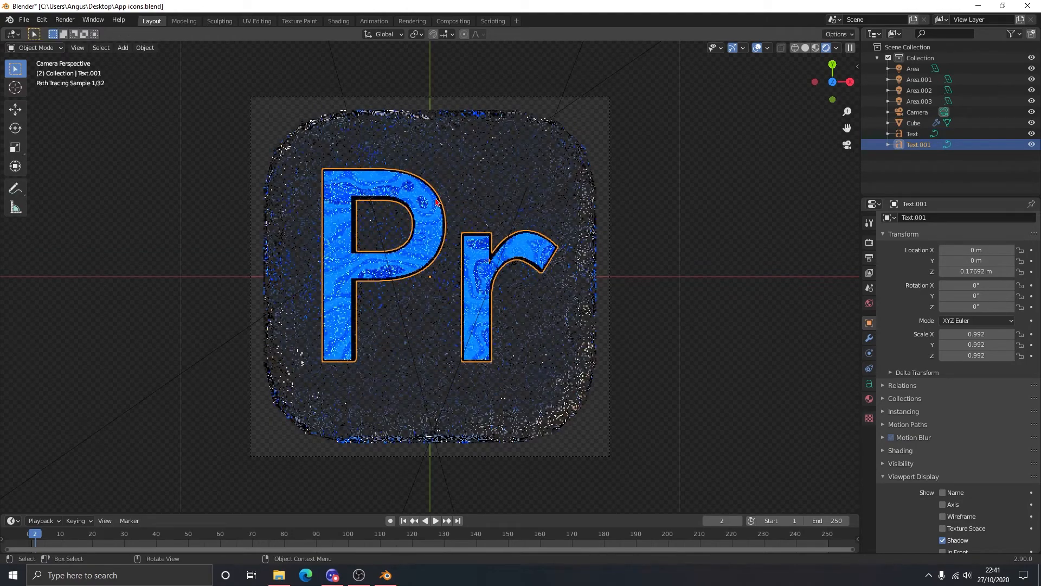
- Remove the Bevel modifier from the cube behind the Pr text
click(384, 149)
click(870, 338)
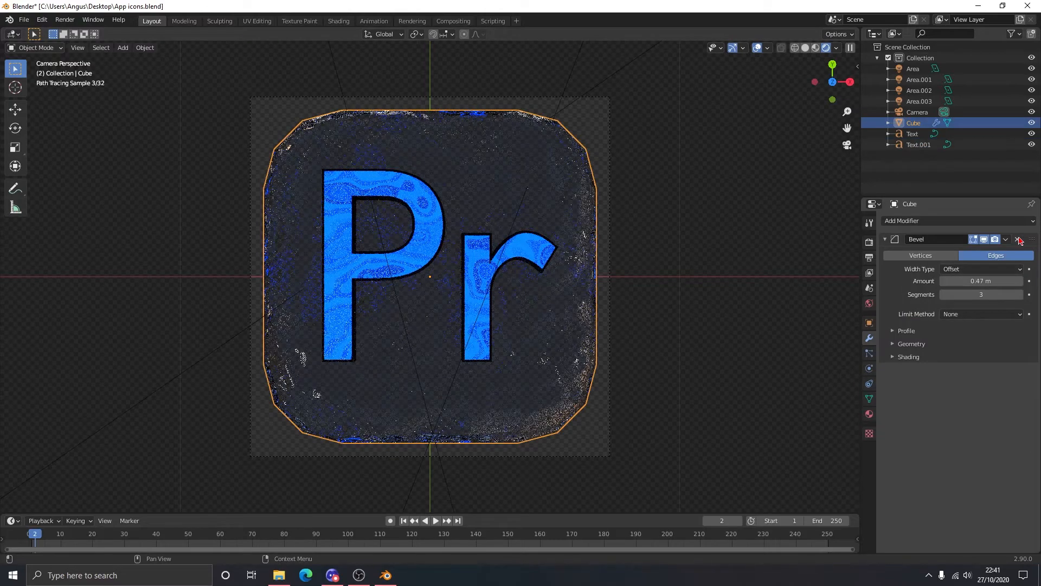
click(1014, 239)
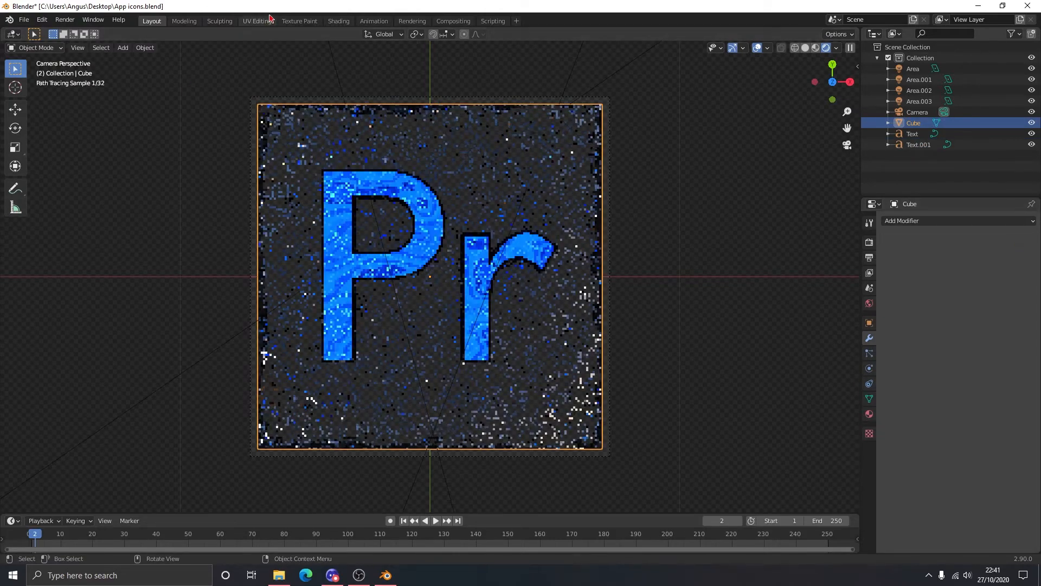
- Set the cube's Principled BSDF base color to the copied pink-purple hex code and show the viewport in rendered shading
click(340, 22)
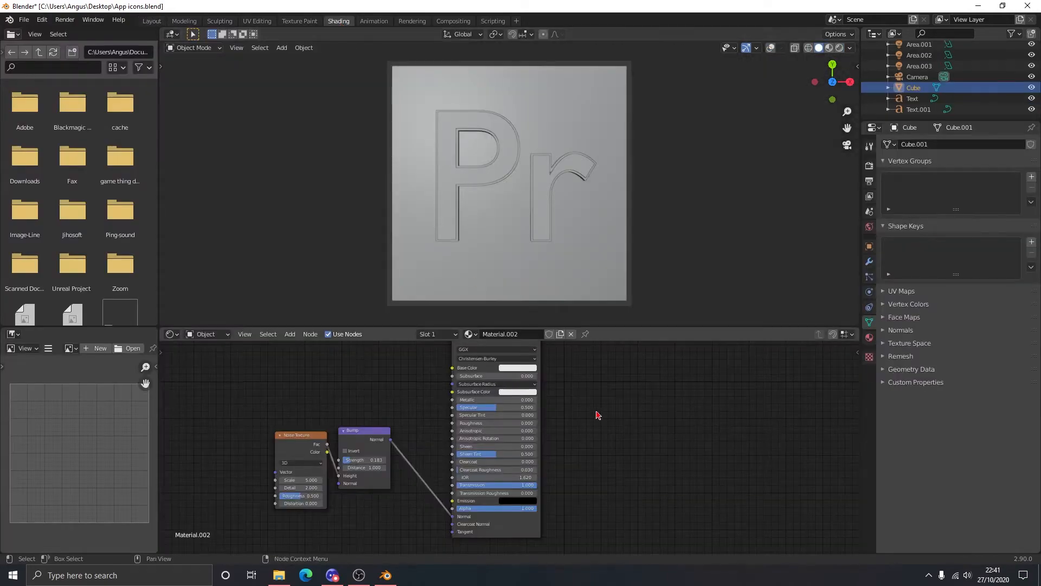
middle_drag(597, 414, 604, 491)
click(525, 442)
click(558, 398)
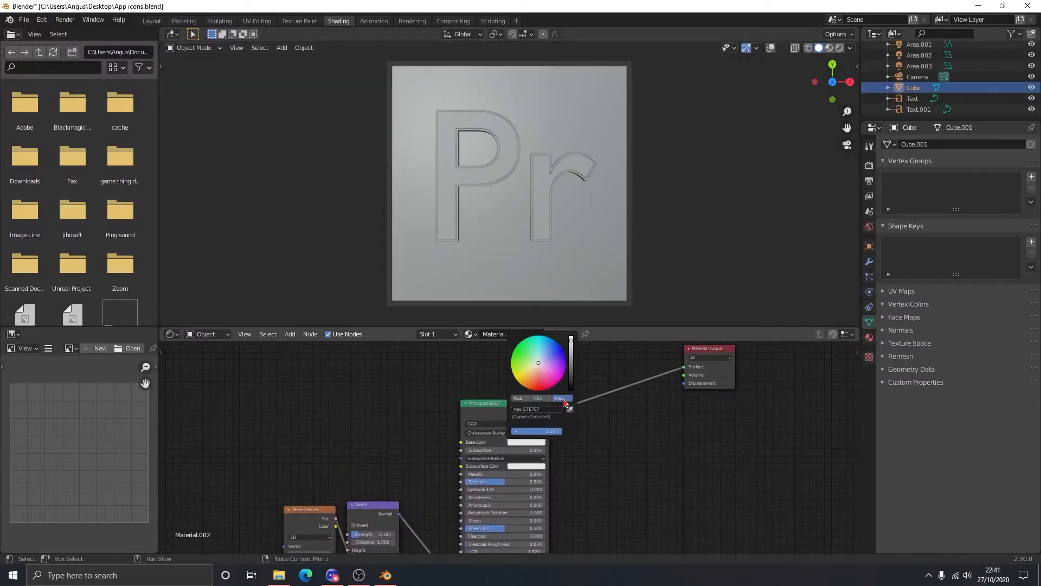
click(547, 409)
text(E16BFF)
key(Return)
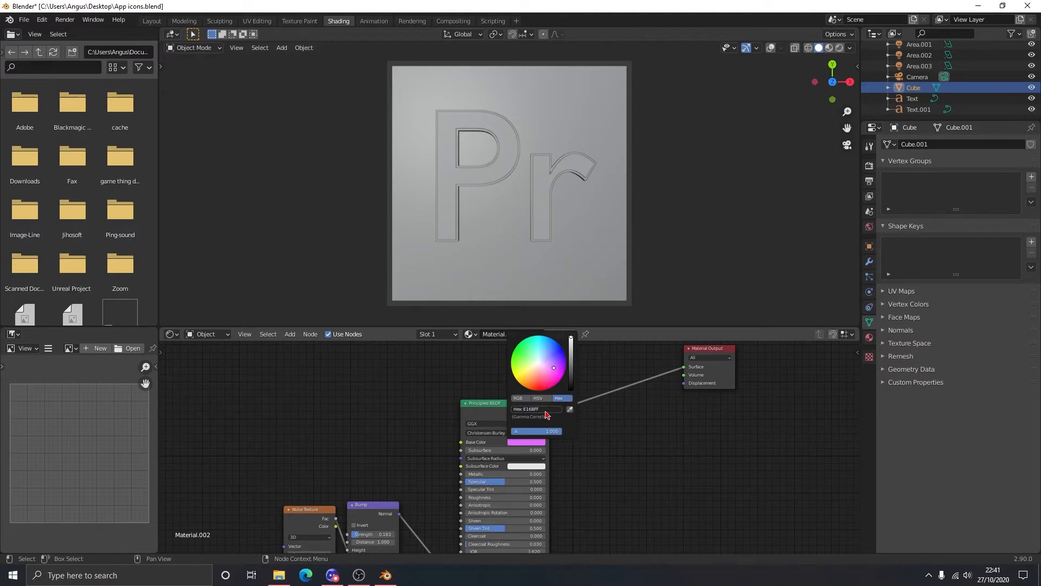
click(840, 47)
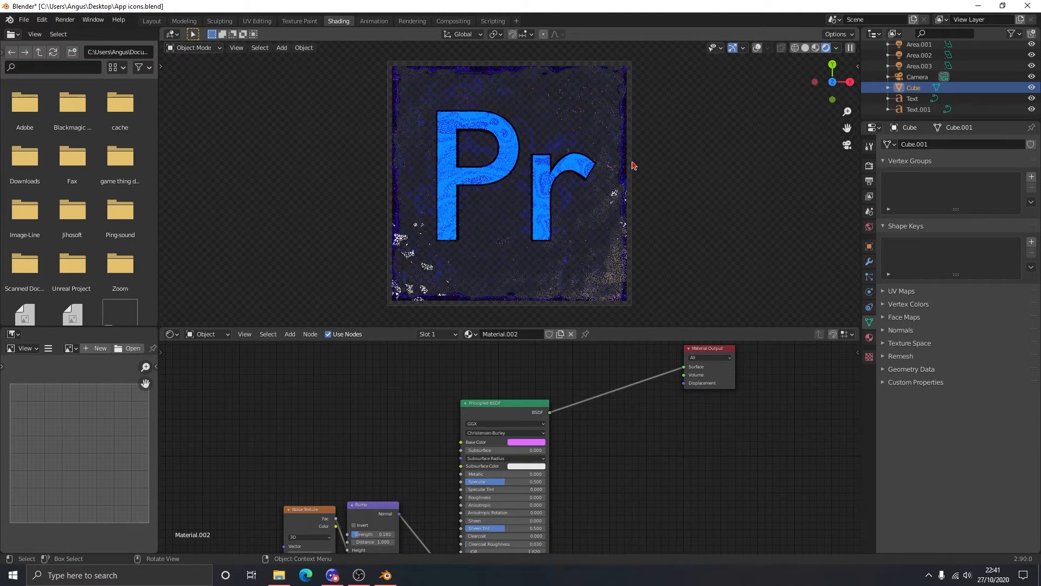
key(g)
key(x)
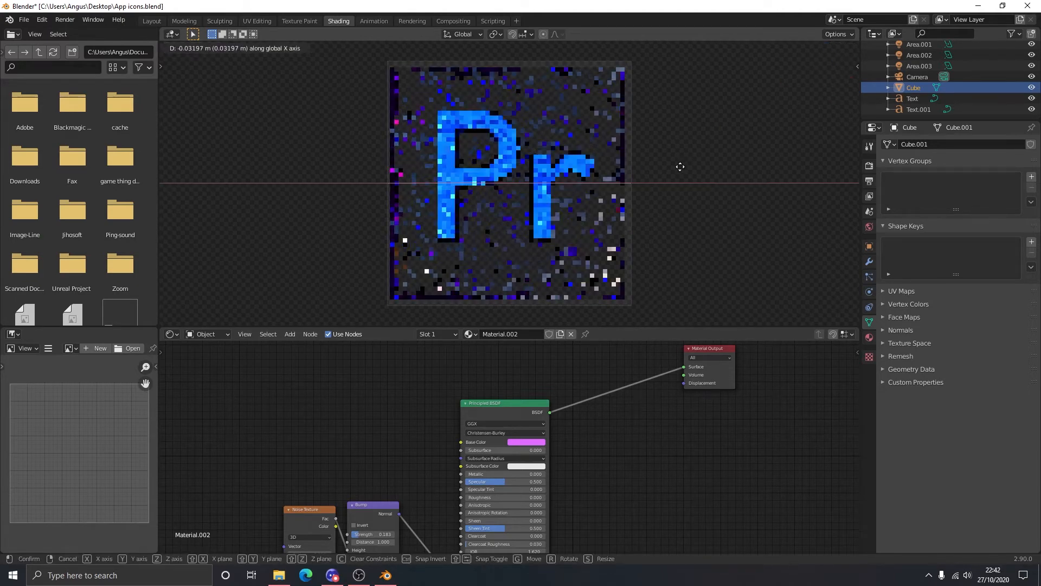
right_click(679, 171)
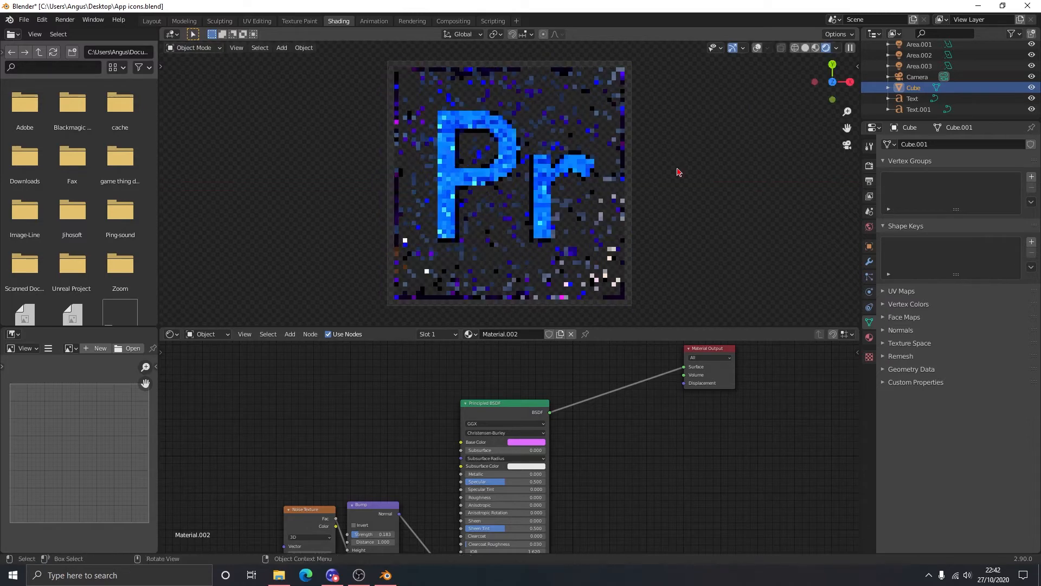
- Move the camera about 0.07 m along its local Z axis so the square tile fills the frame
click(915, 77)
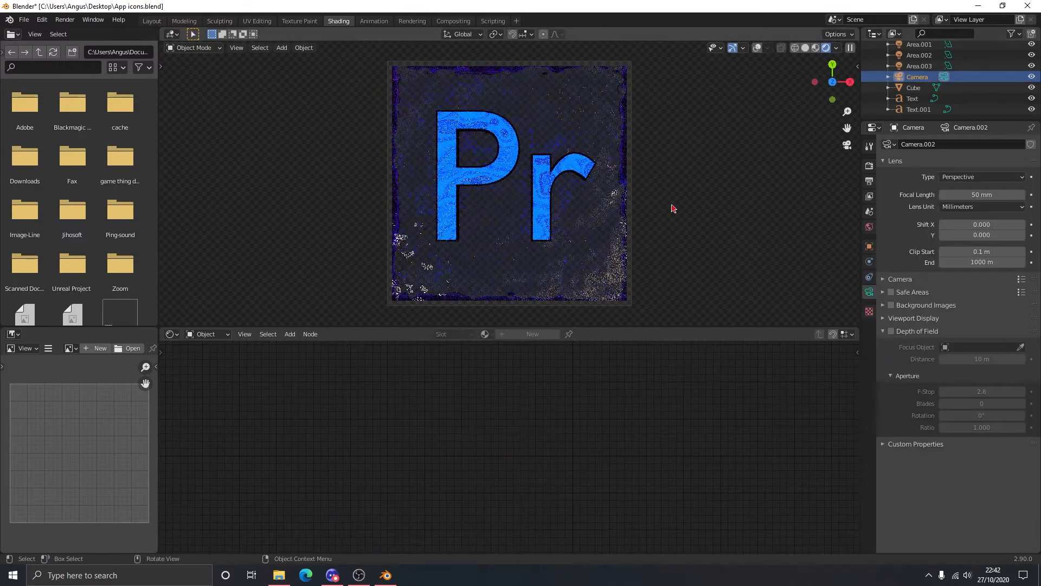
key(g)
key(z)
key(z)
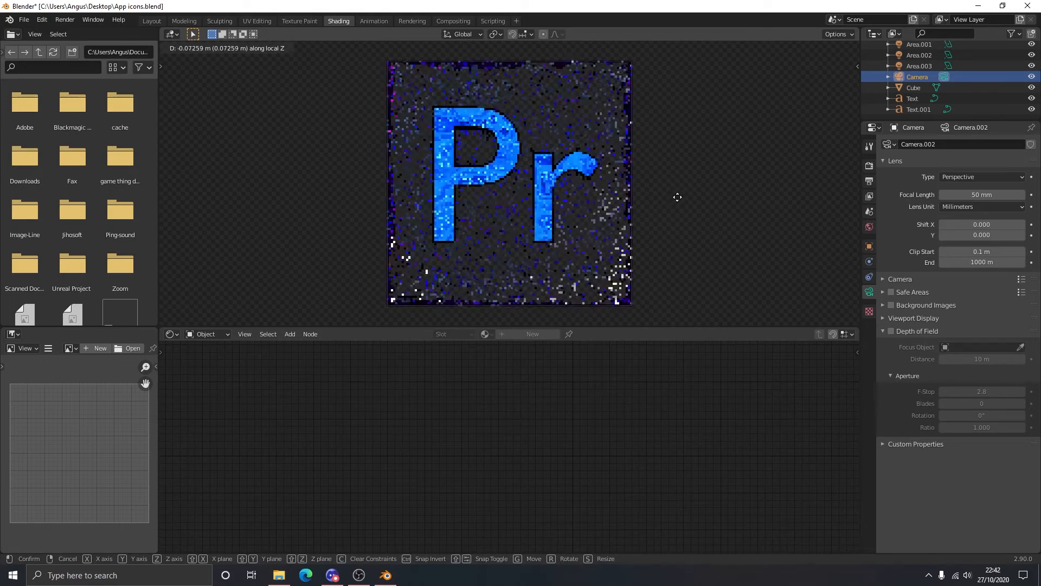
click(678, 198)
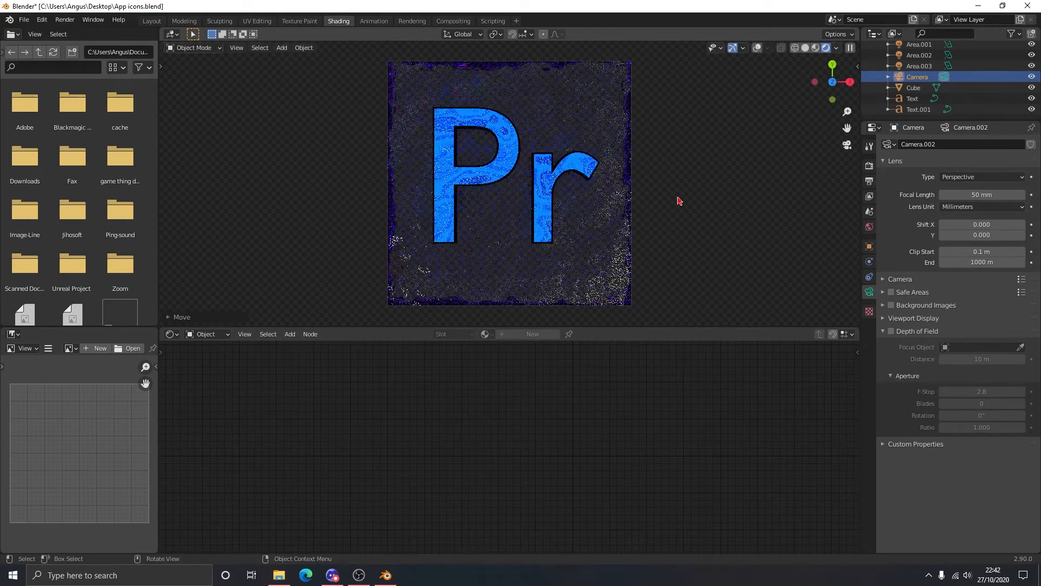
- Set the base color of the Pr text's Principled BSDF to the same pink-purple as the cube
click(623, 218)
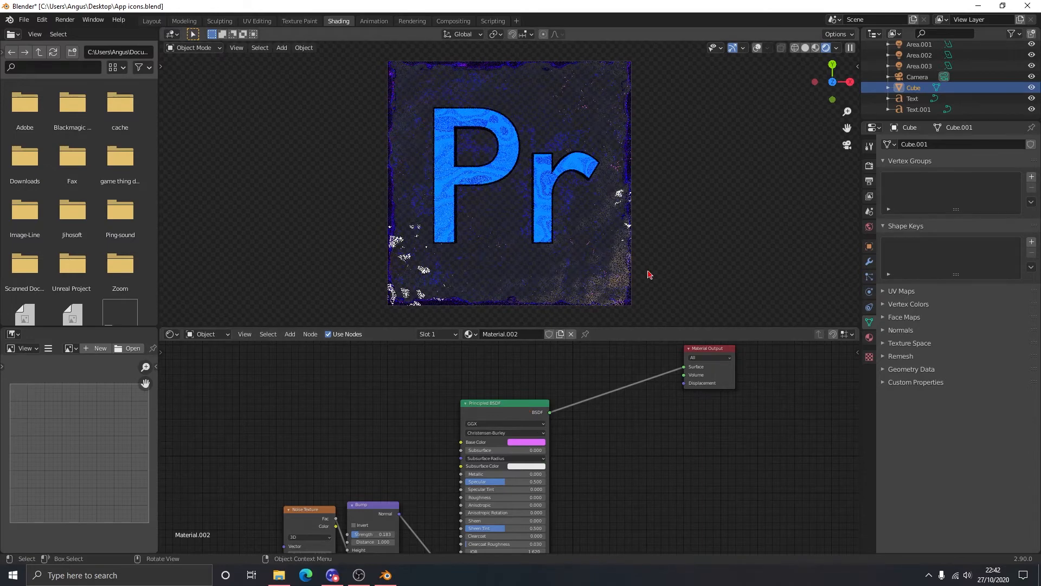
mouse_move(609, 441)
middle_down()
mouse_move(650, 408)
mouse_move(626, 438)
middle_up()
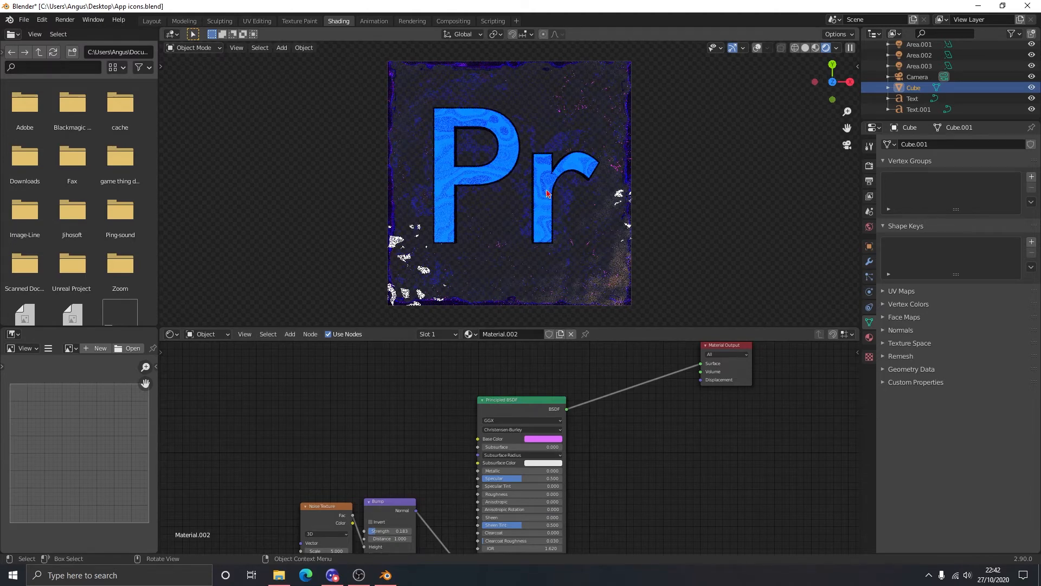
click(611, 308)
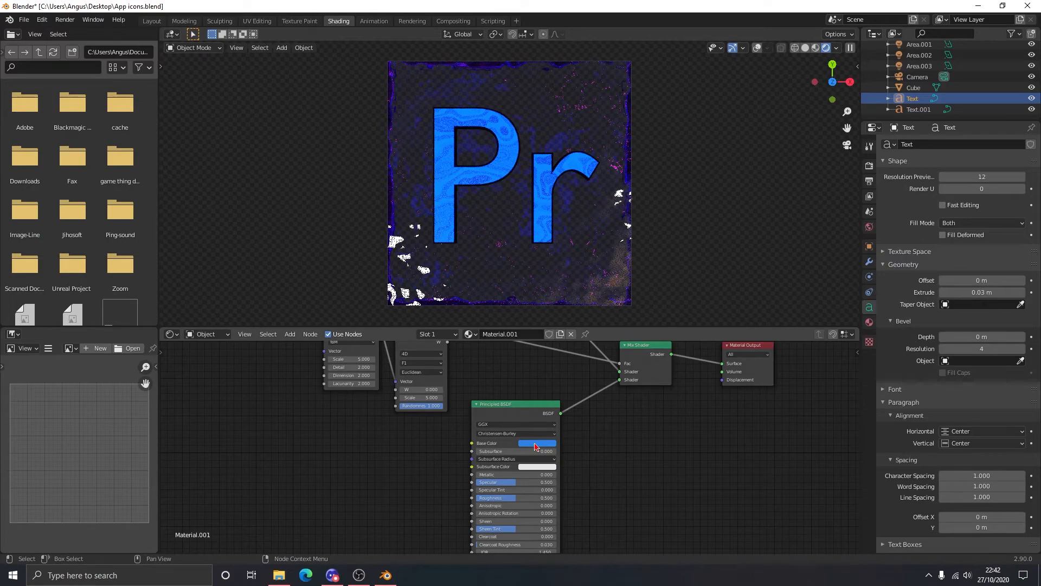
click(535, 443)
click(565, 368)
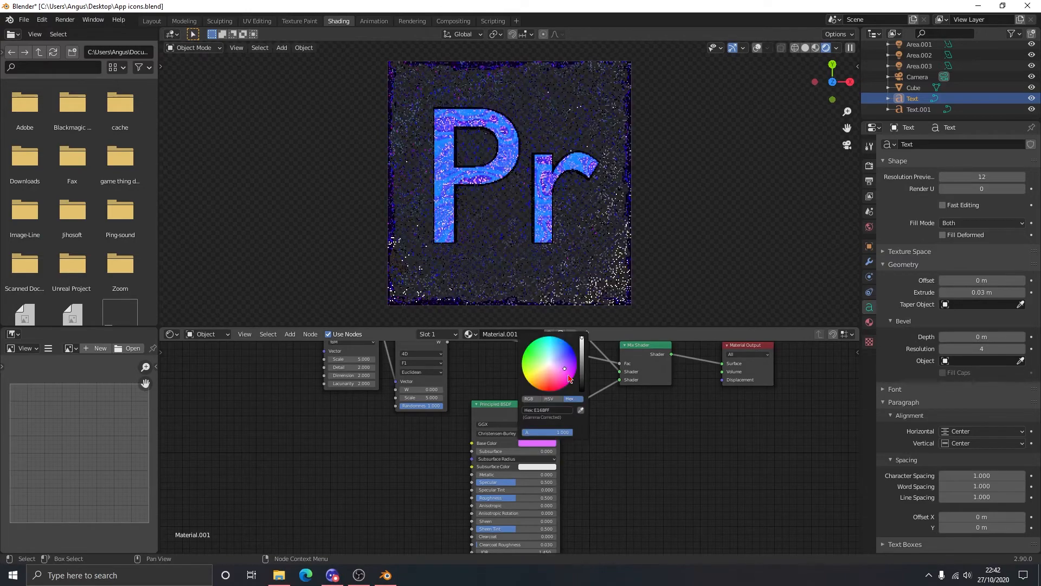
- Set the Pr text's Emission color to the copied pink-purple hex code and shift it toward a more saturated purple
middle_drag(568, 378, 513, 446)
click(487, 372)
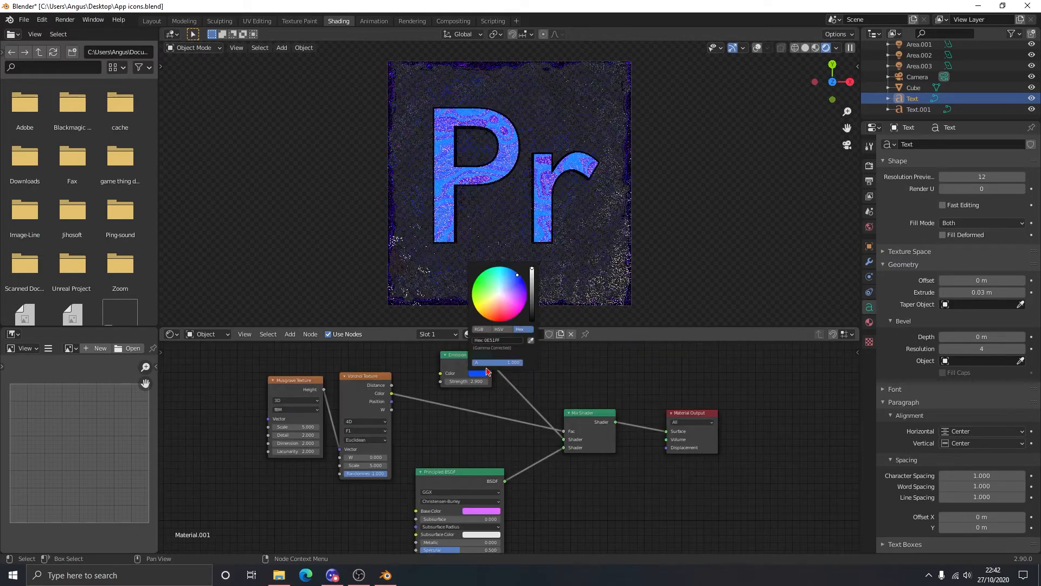
click(504, 341)
text(#E16BFF)
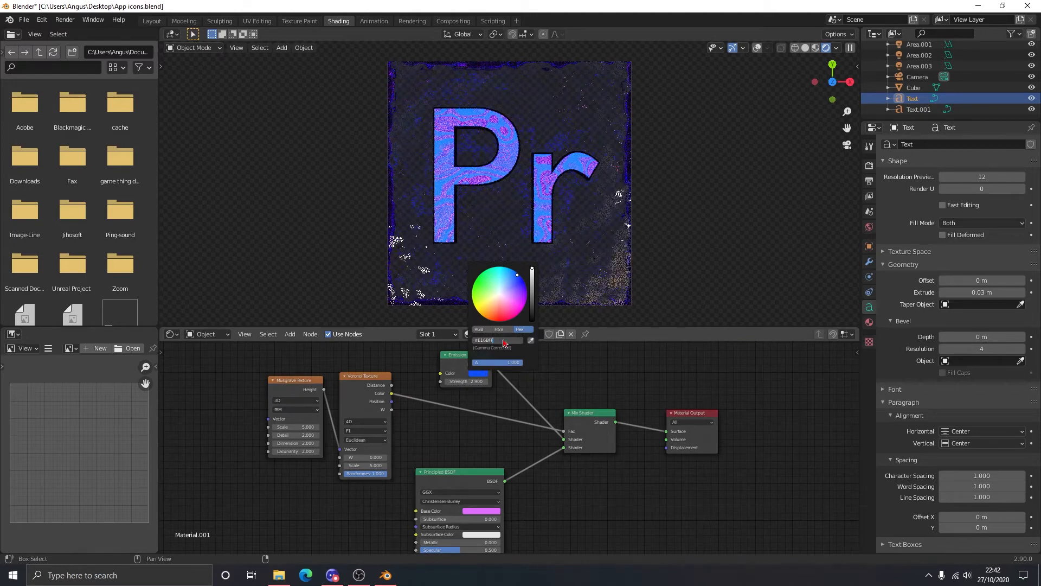
key(Return)
drag(515, 299, 515, 301)
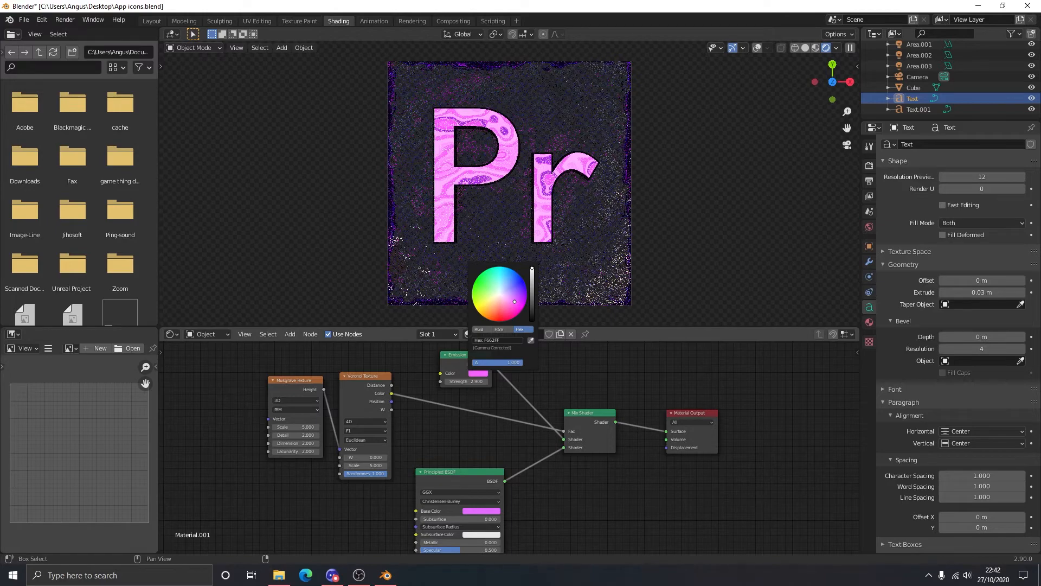
drag(515, 307, 520, 300)
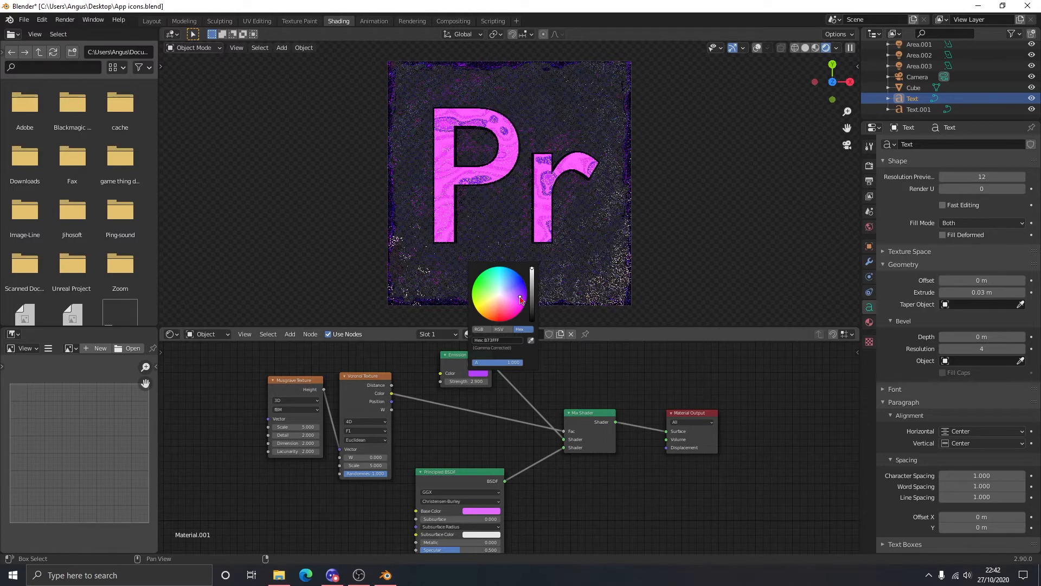
- Shift the Pr text's Emission color to a lighter, less saturated purple
drag(520, 300, 516, 297)
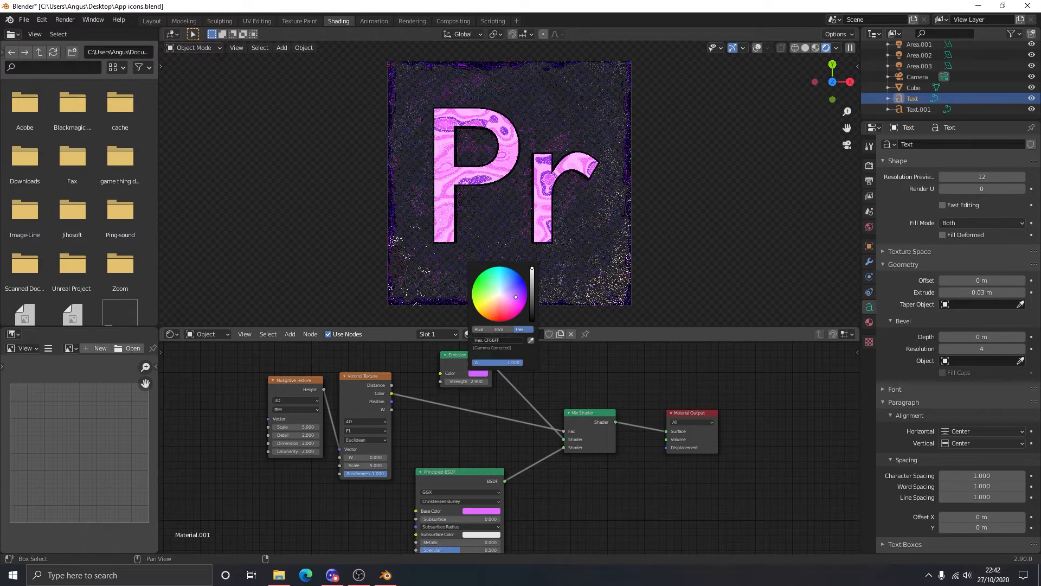
click(731, 213)
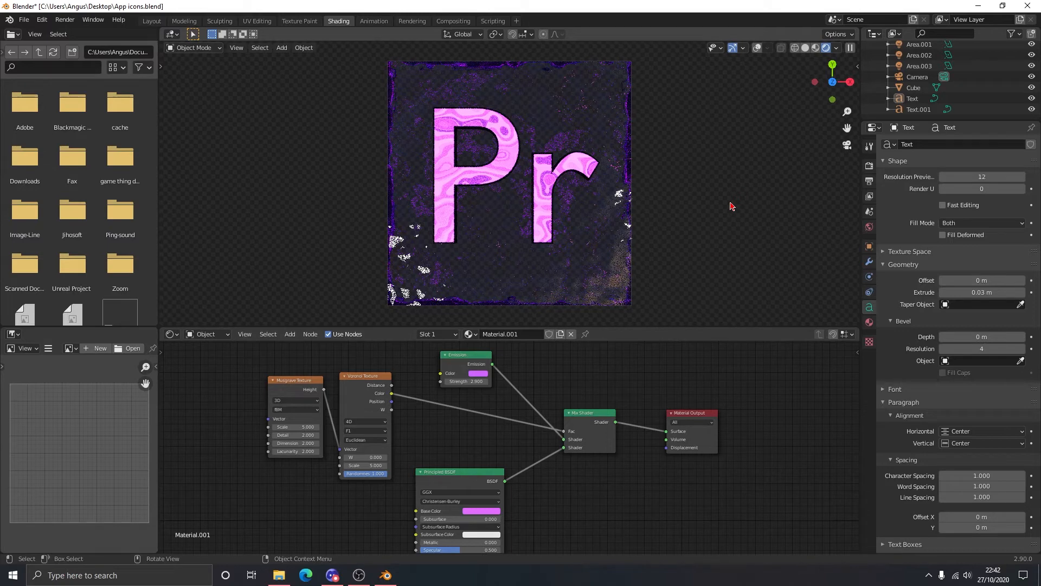
- Set the color of the Area.001 light to the pink-purple hex #E16BFF
click(618, 290)
scroll(918, 80, up, 3)
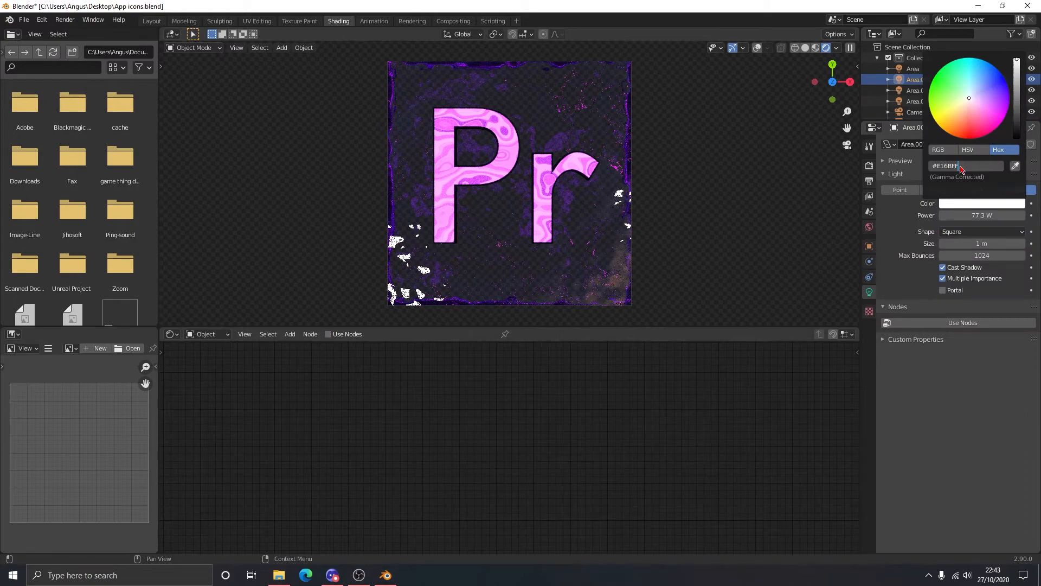
key(Return)
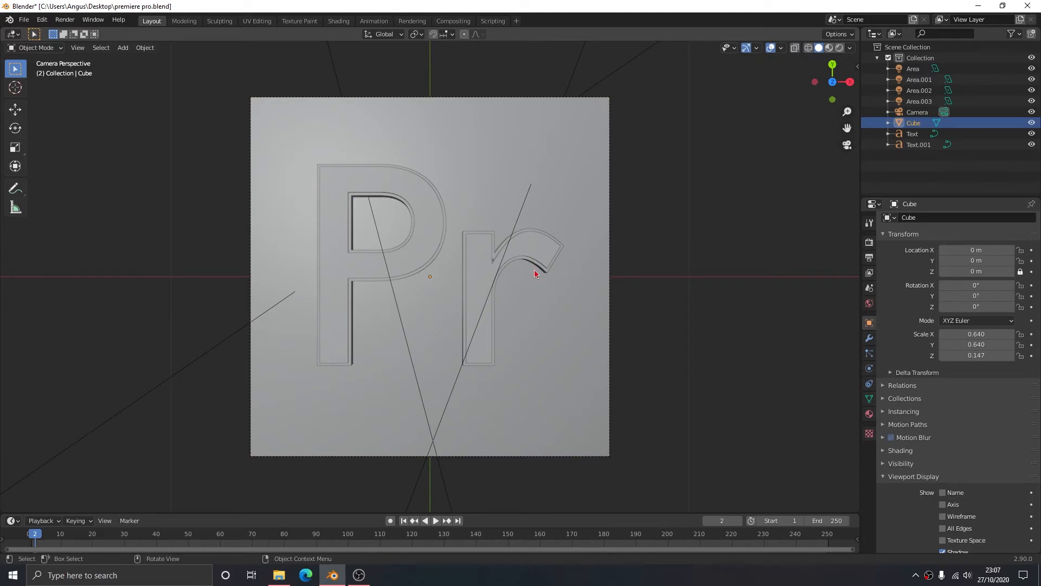
- Bring up the cube's material in the Shading workspace, switch to Color Cop, sample the Illustrator desktop icon's orange and copy its hex code #FF810A
click(338, 21)
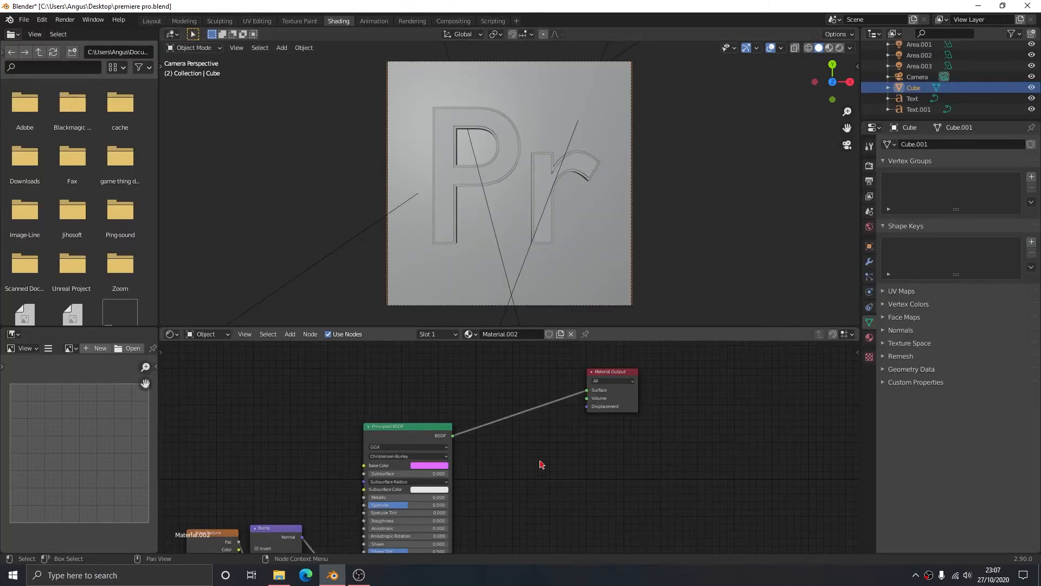
middle_drag(542, 464, 605, 416)
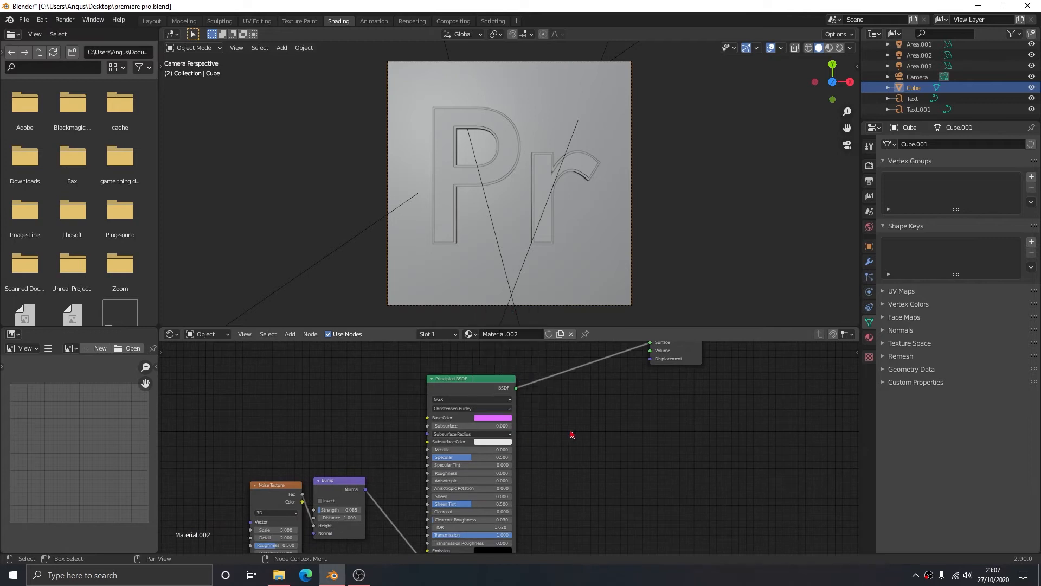
click(145, 576)
text(colo)
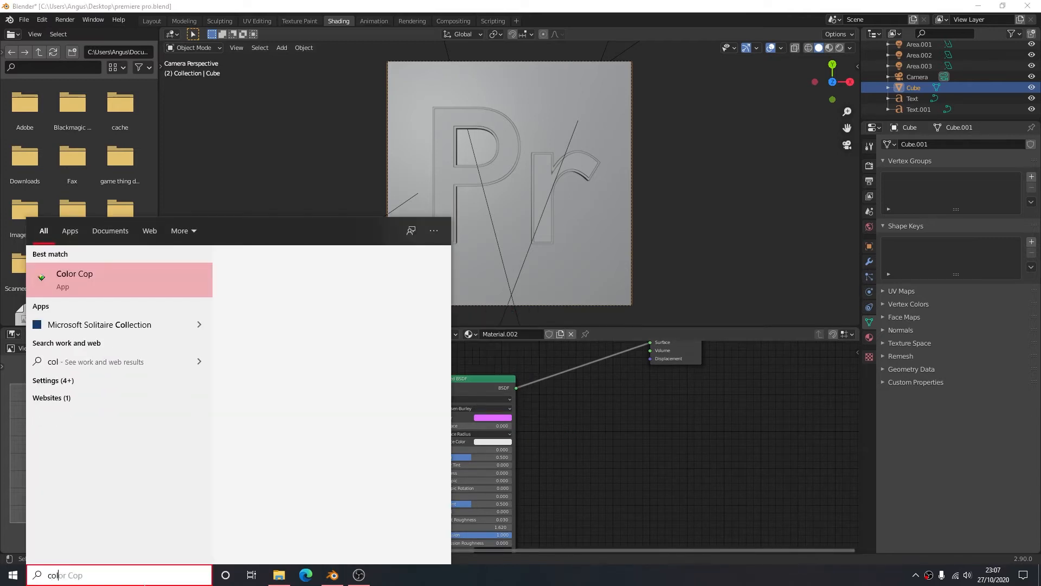
key(Return)
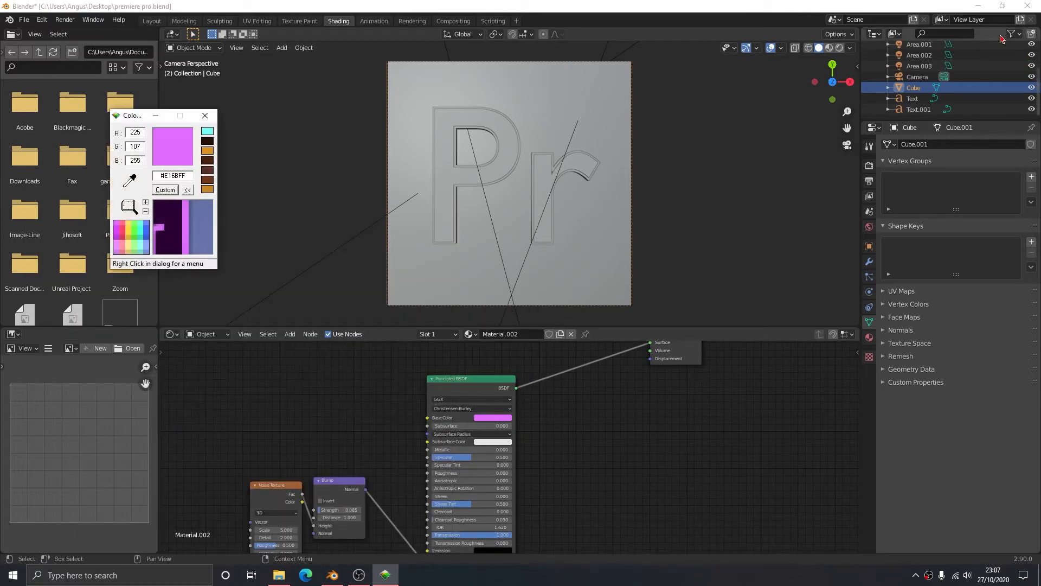
click(978, 6)
drag(132, 173, 381, 11)
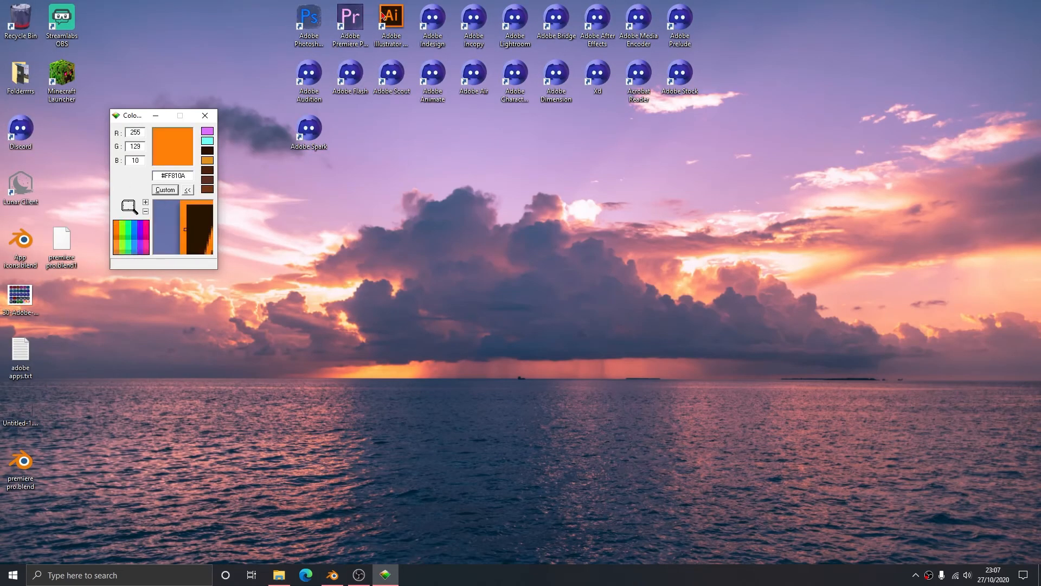
drag(188, 176, 119, 176)
key(ctrl+c)
- Back in Blender, set the cube's Principled BSDF base color to hex #FF810A and minimize Color Cop
click(332, 575)
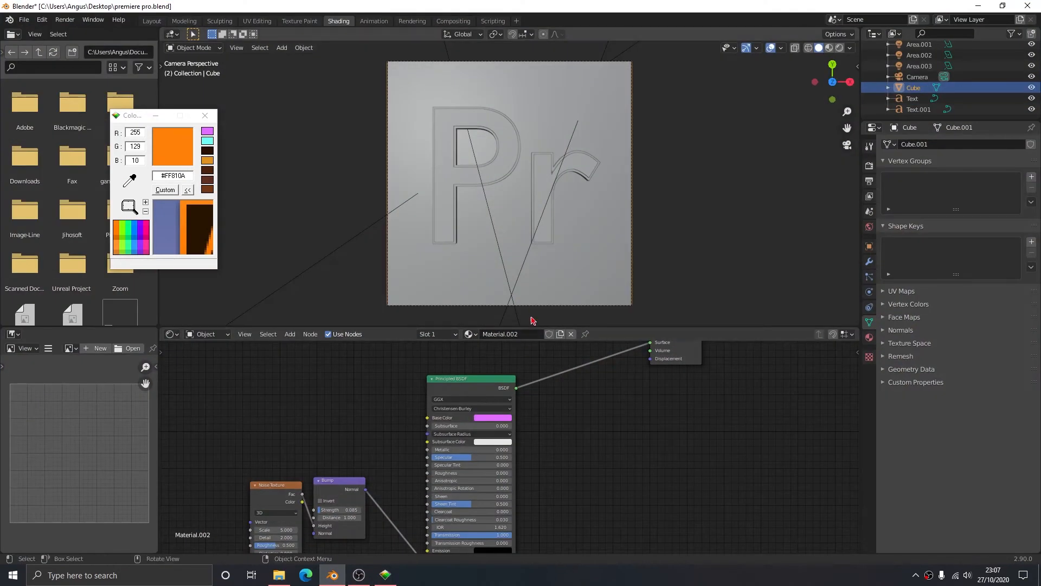
click(492, 418)
click(524, 374)
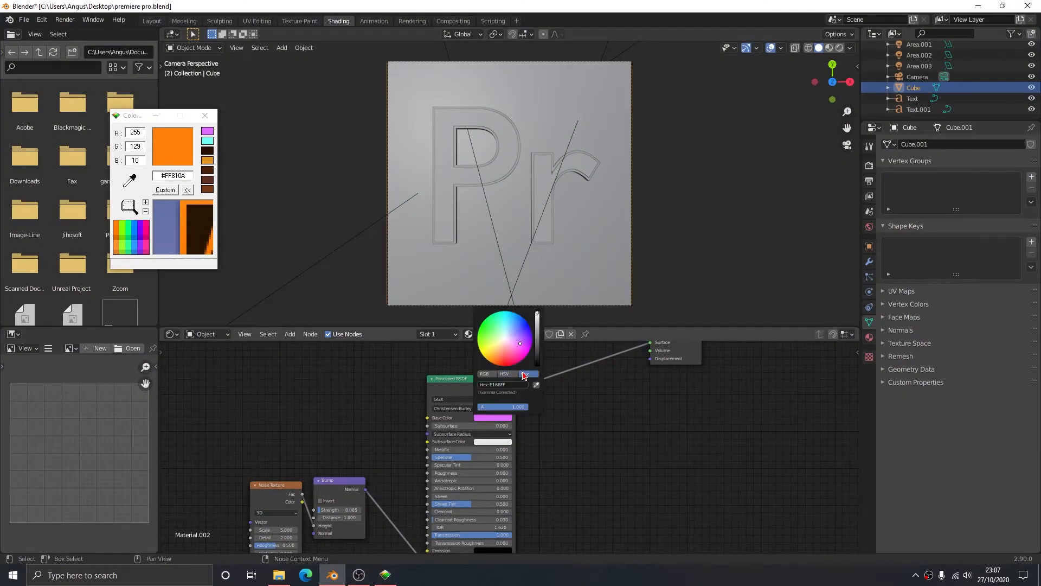
click(514, 386)
key(ctrl+v)
key(Return)
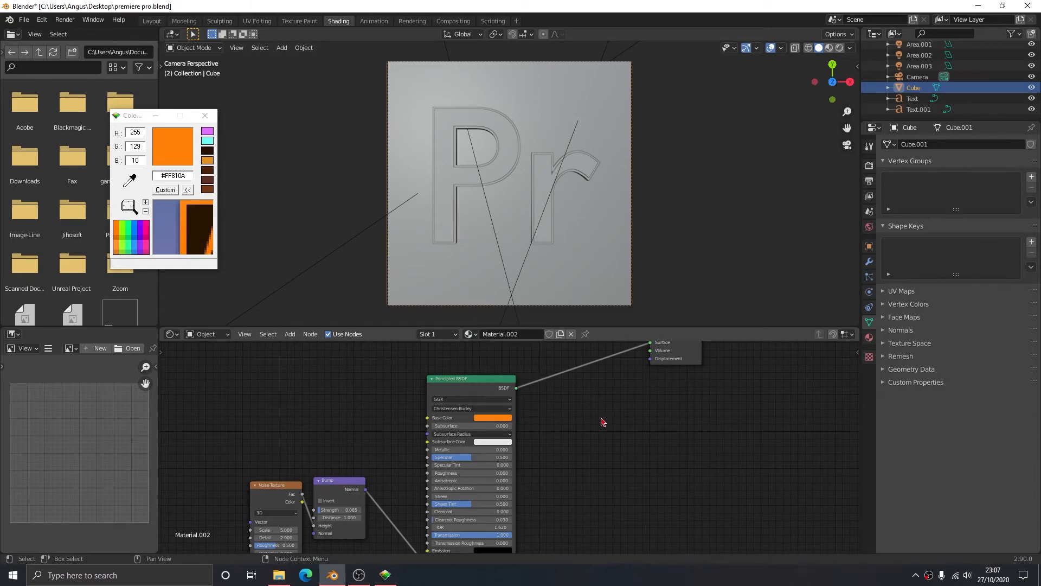
click(156, 116)
- Set the Emission color of the front Pr text's material to the copied orange hex #FF810A
middle_drag(462, 434, 459, 368)
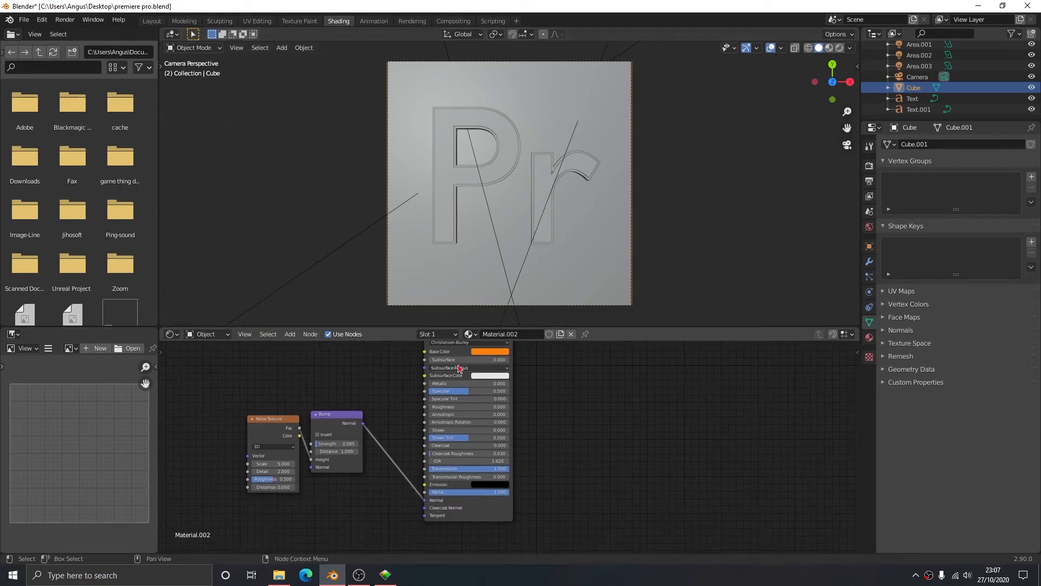
middle_drag(622, 485, 634, 540)
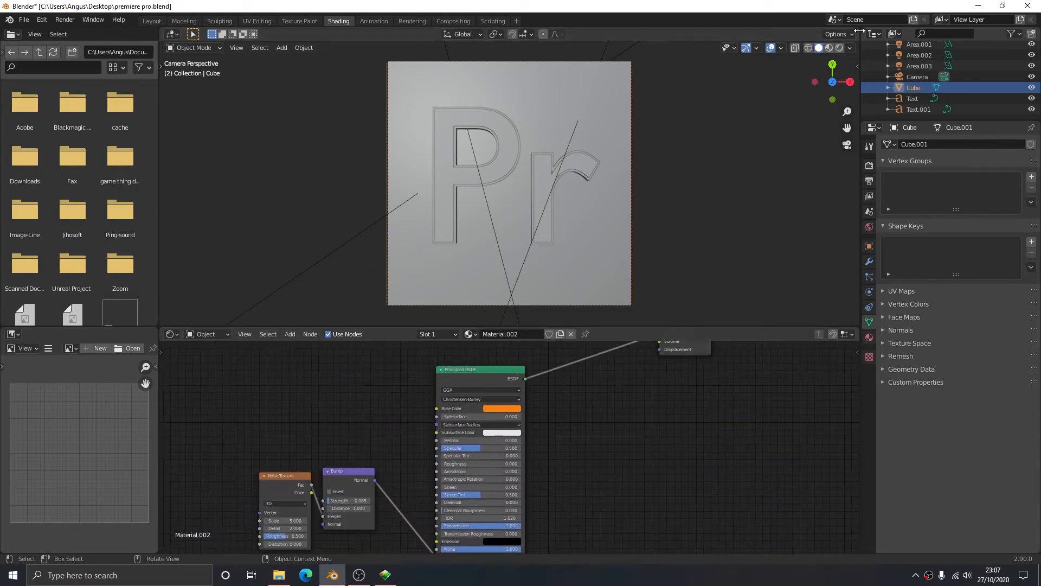
click(540, 173)
click(502, 360)
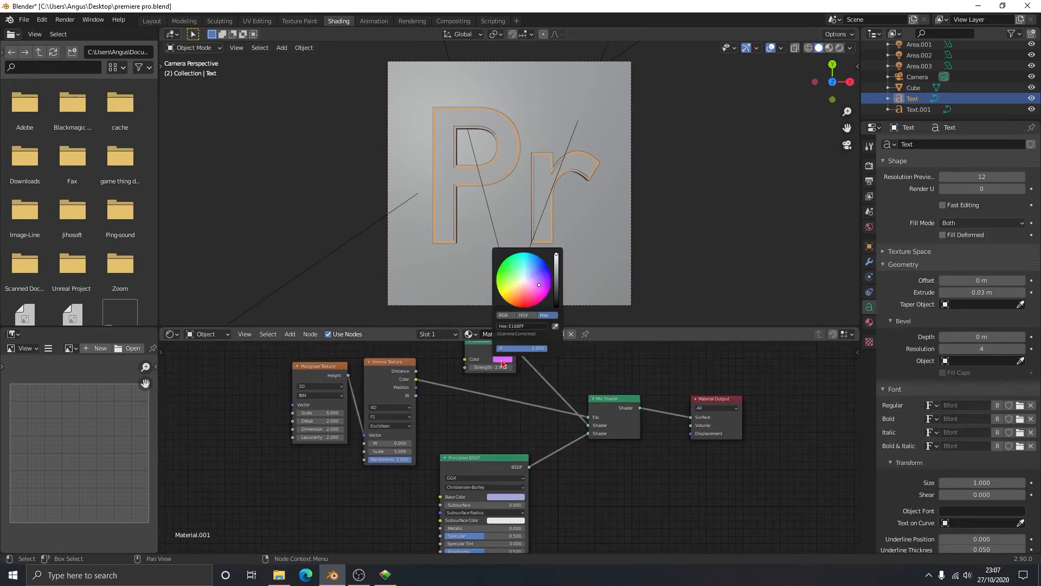
click(529, 326)
text(#FFB10A)
key(Return)
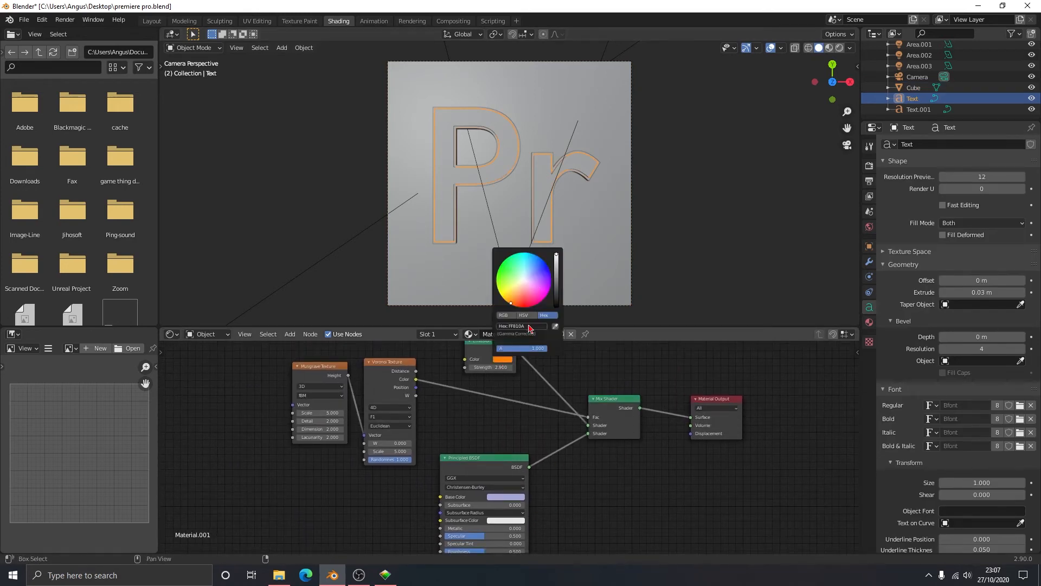
- Show the viewport in rendered shading and set the front text's Principled BSDF base color to #FF810A
click(507, 498)
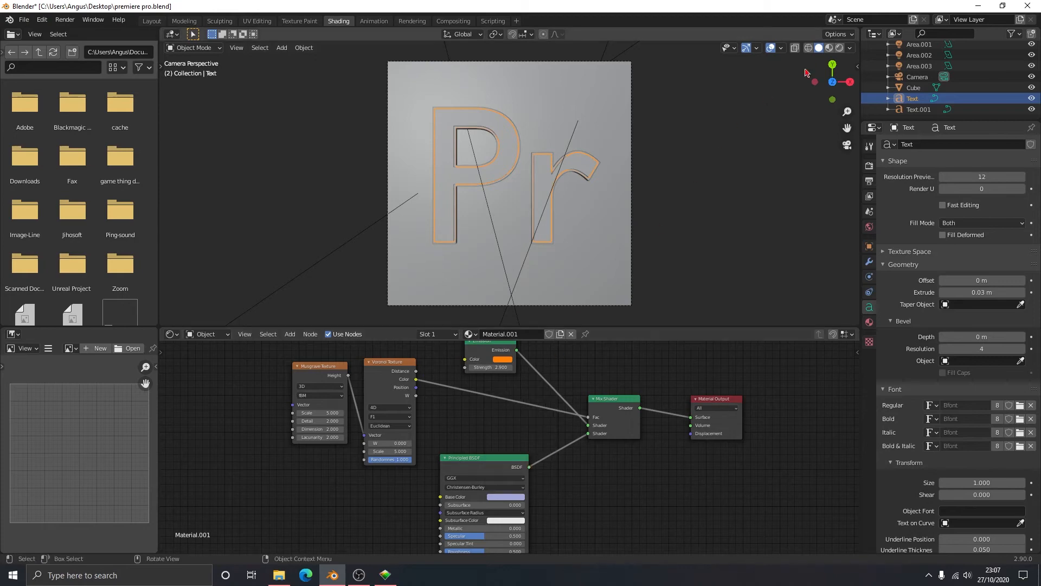
click(840, 48)
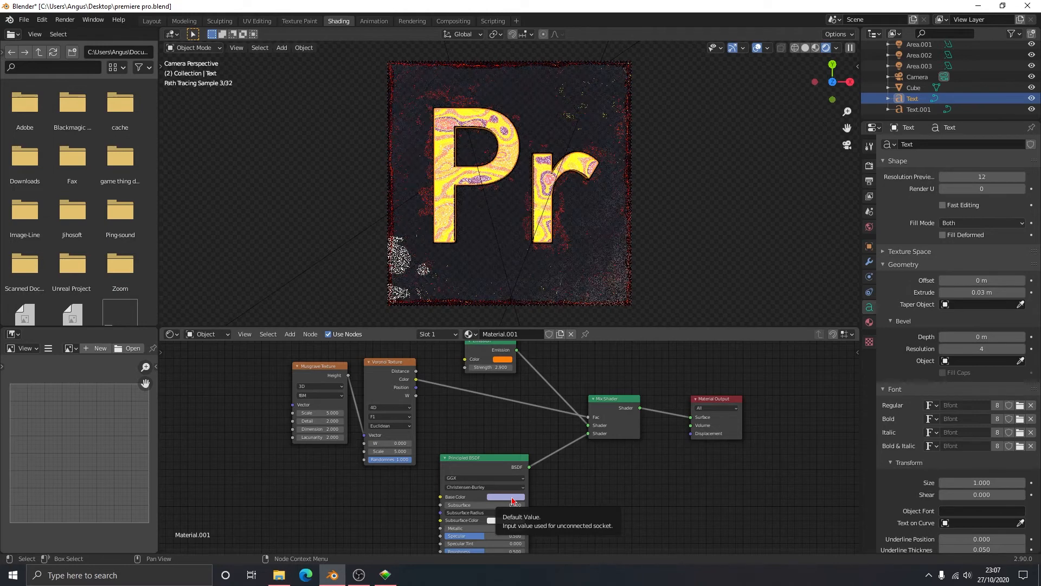
click(513, 497)
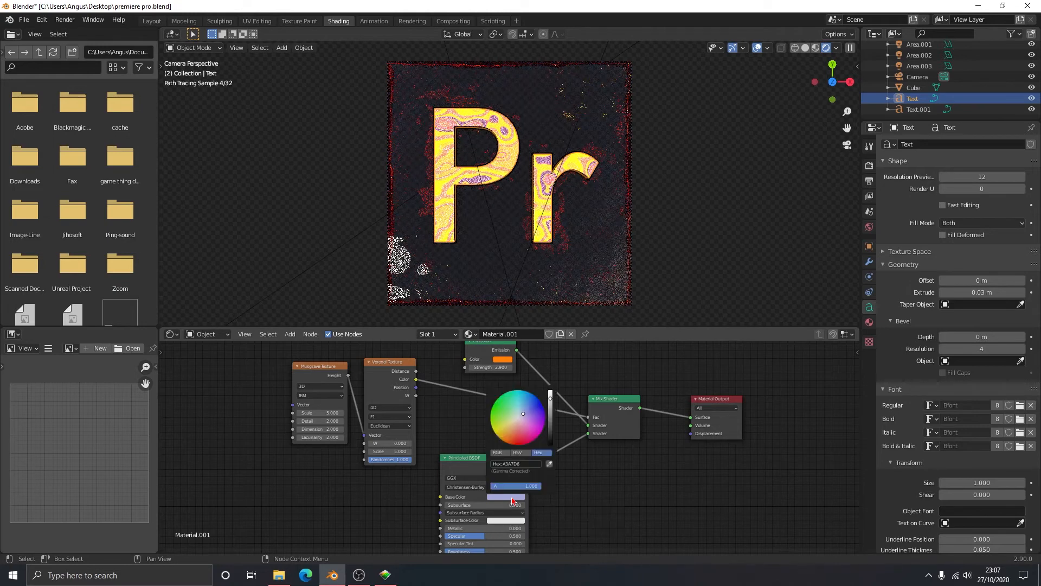
click(525, 466)
key(ctrl+v)
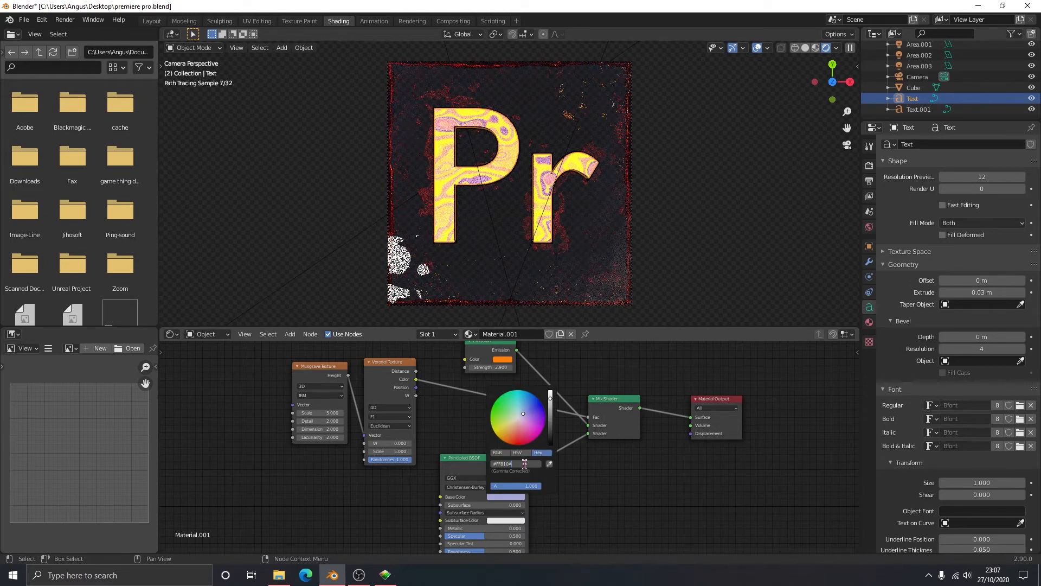
key(Return)
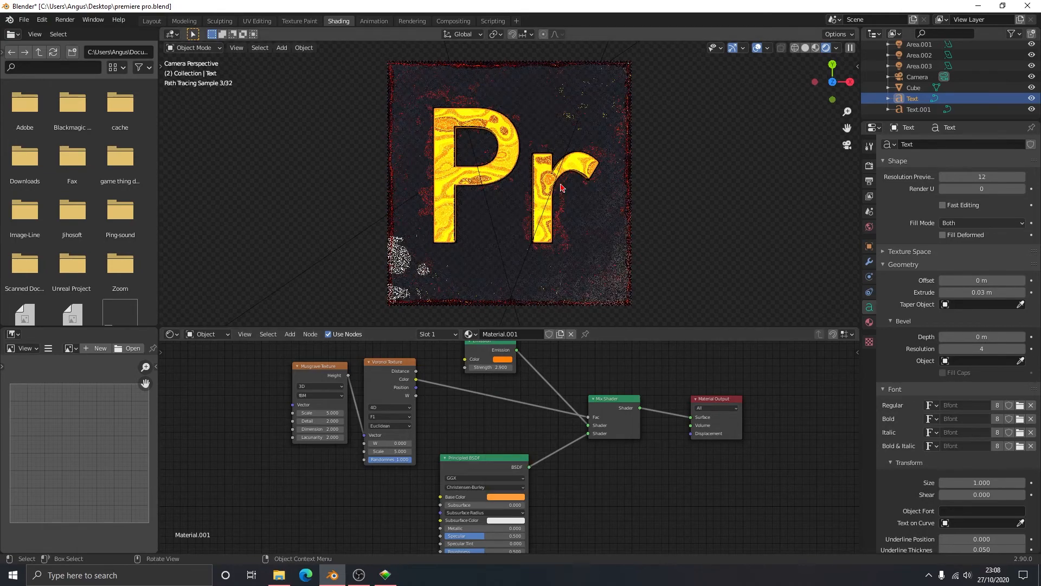
- Replace the letters of the dark backing text, Text.001, with "Ai"
click(542, 186)
key(Tab)
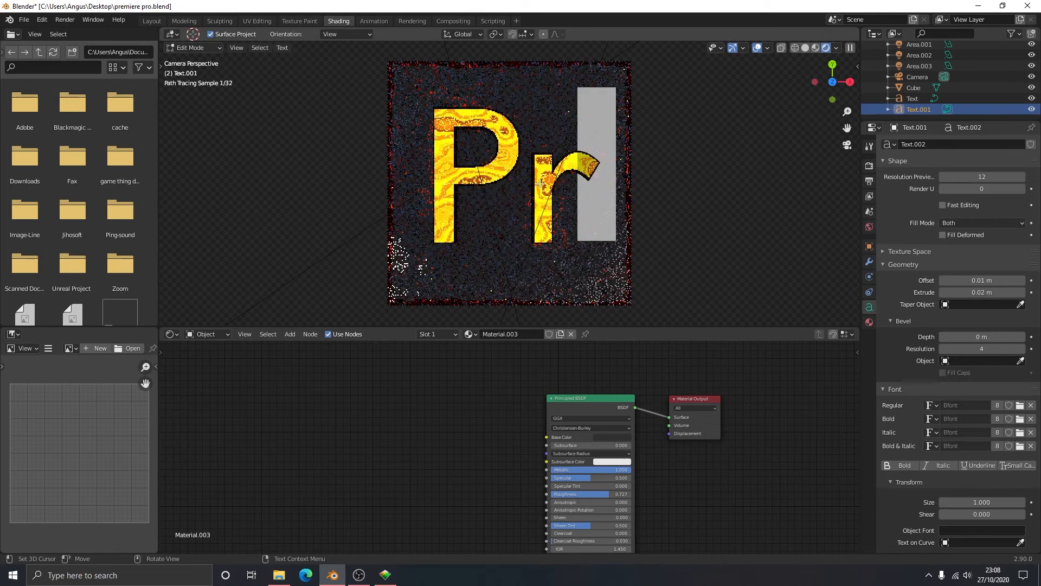
key(BackSpace)
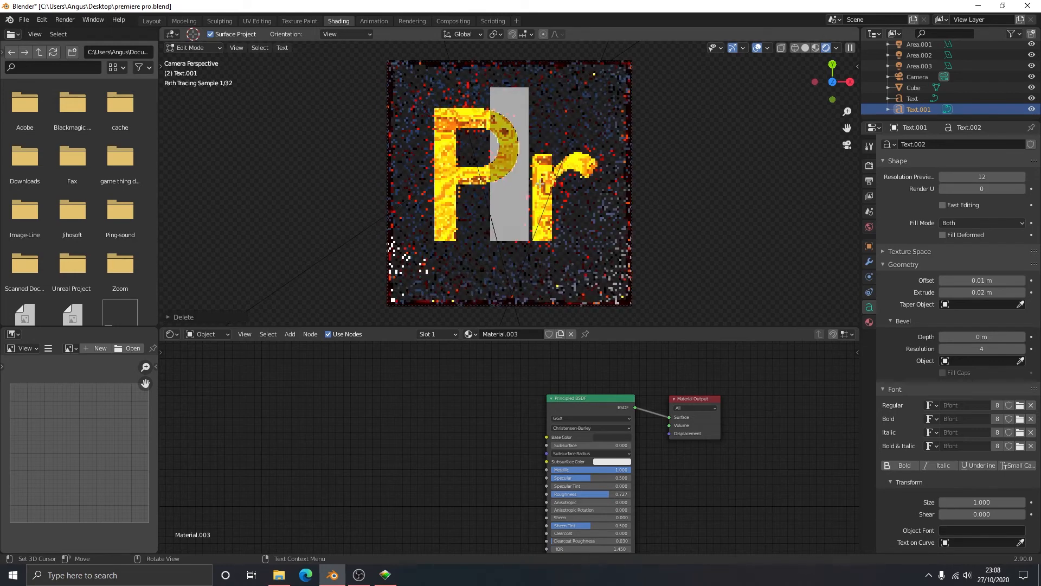
key(Right)
text(i)
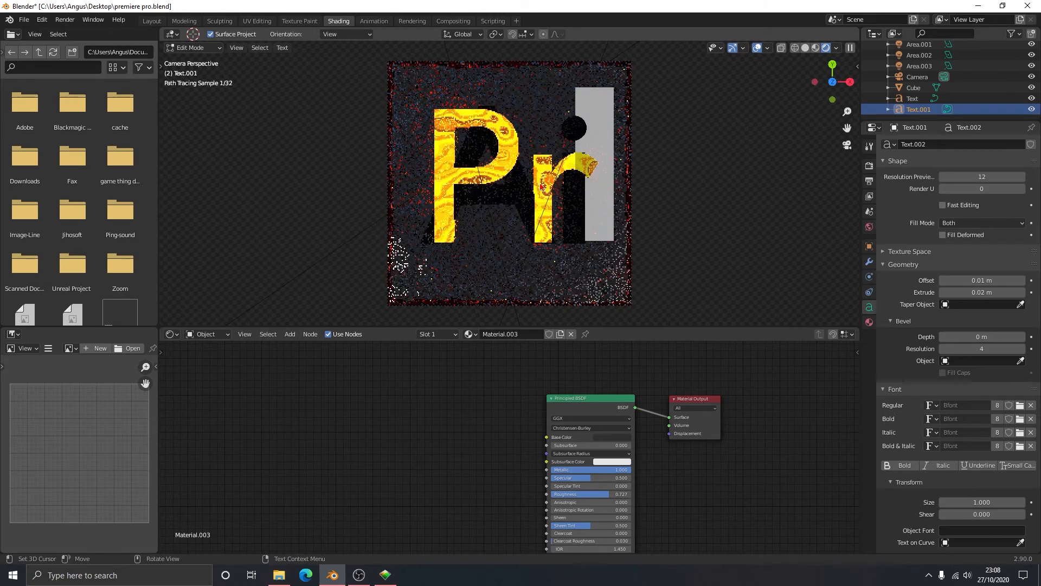
key(Tab)
- Replace the letters of the glowing front text with "Ai" to match the backing text
click(542, 186)
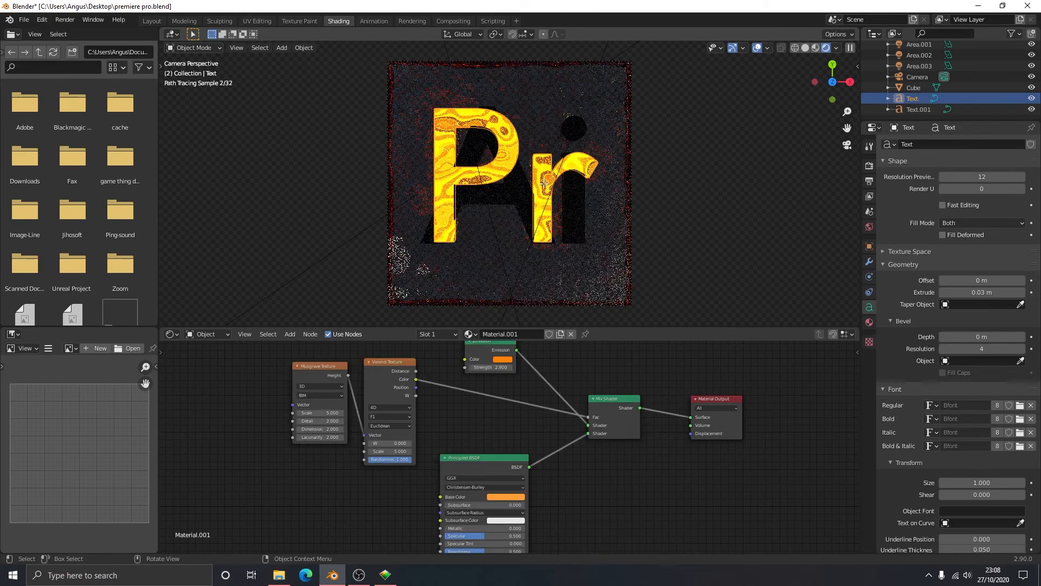
key(Tab)
key(BackSpace)
key(BackSpace)
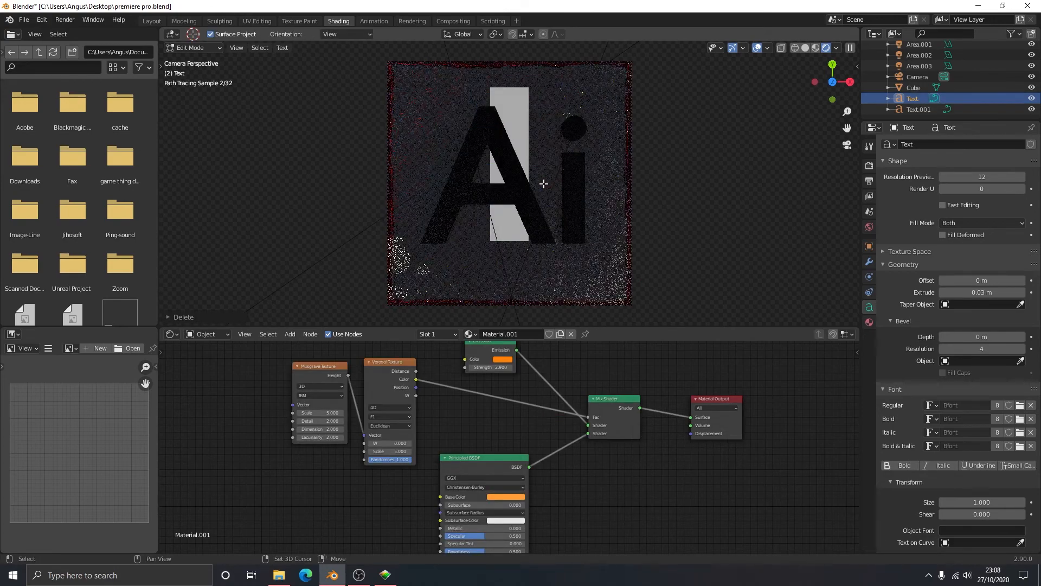
text(AI)
key(BackSpace)
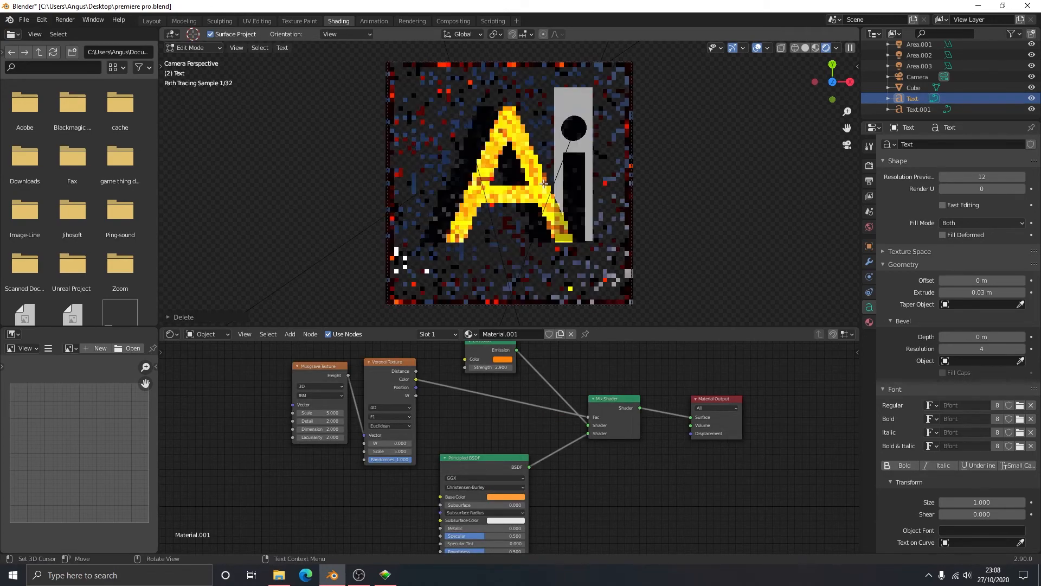
text(i)
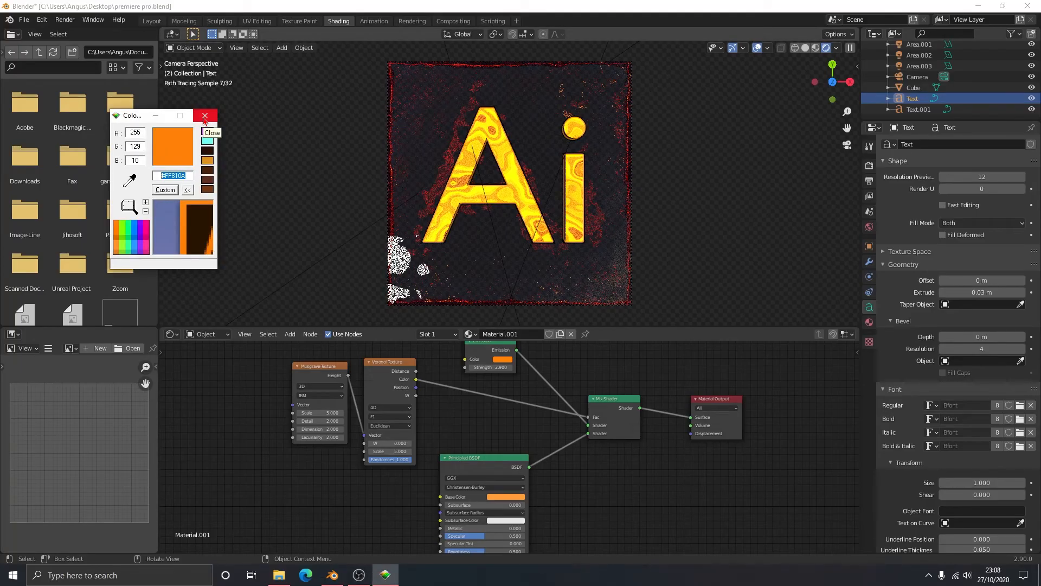
- Close Color Cop and set the color of the light named Area to the orange hex #FF810A
click(204, 116)
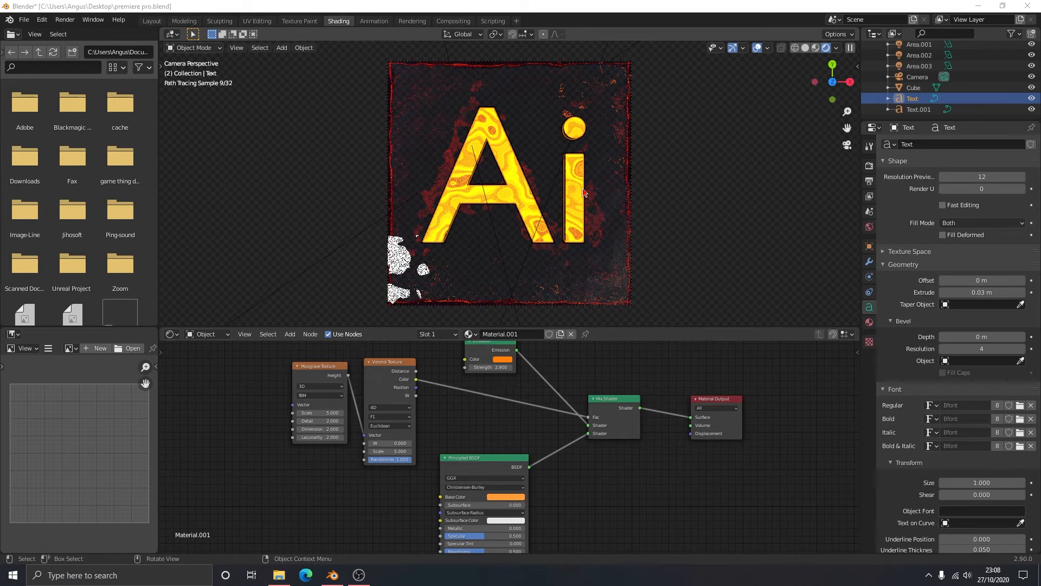
click(914, 87)
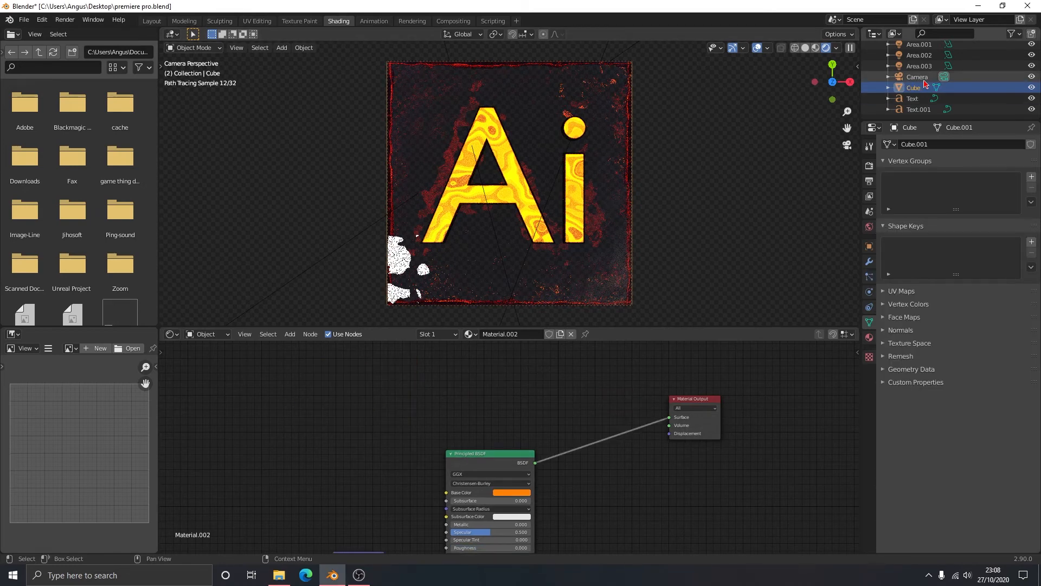
scroll(925, 83, up, 3)
click(920, 90)
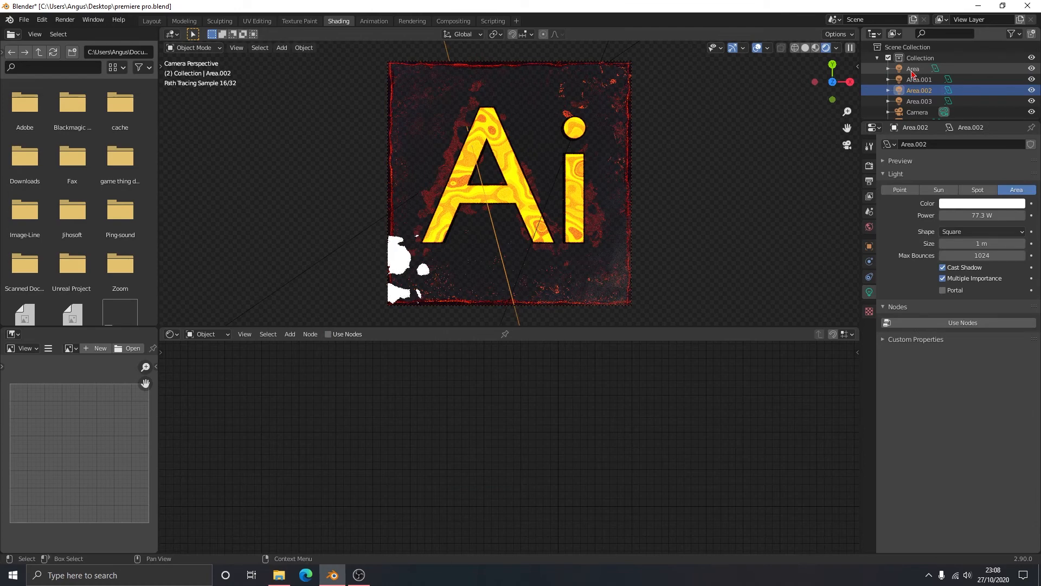
click(912, 69)
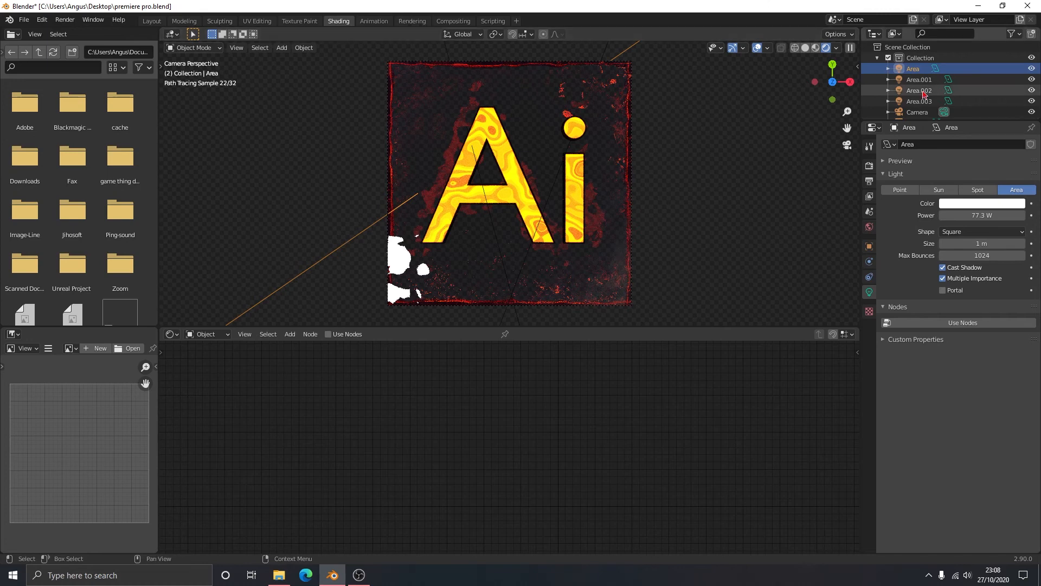
click(985, 204)
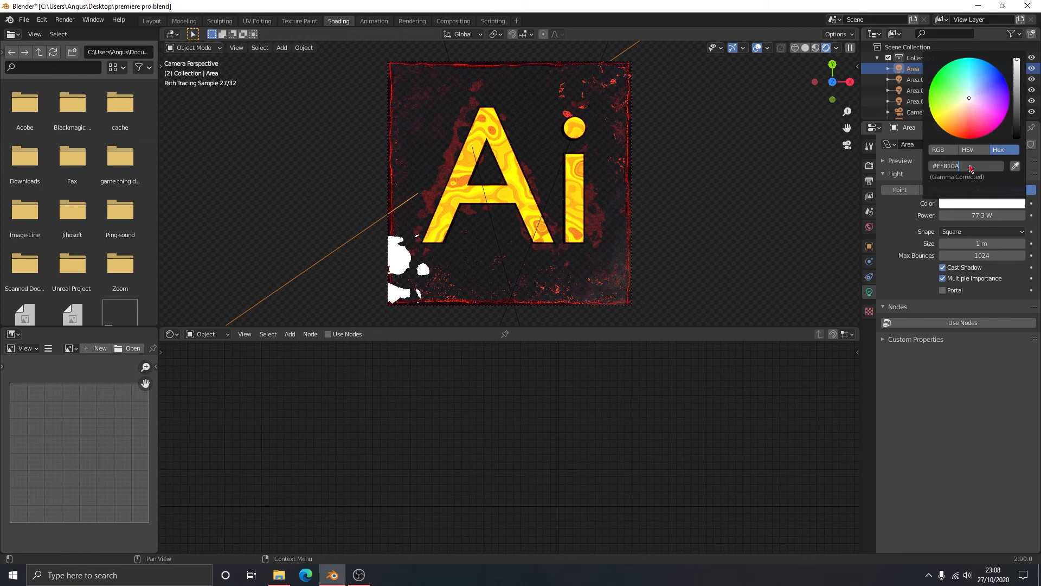
text(FF810A)
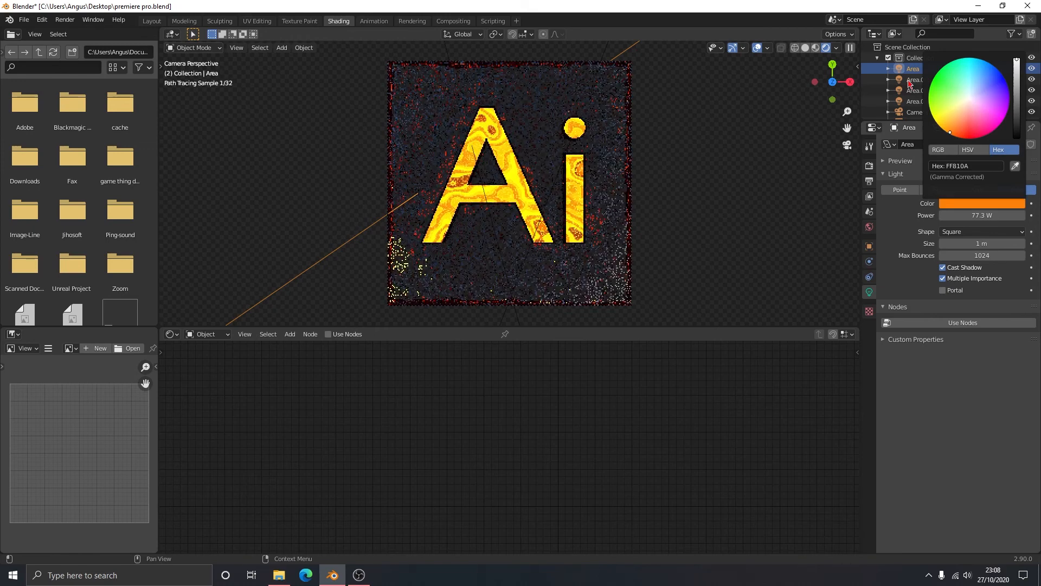
- Set the color of the light named Area.002 to the orange hex #FF810A
click(912, 90)
click(980, 203)
click(966, 168)
text(#FF810A)
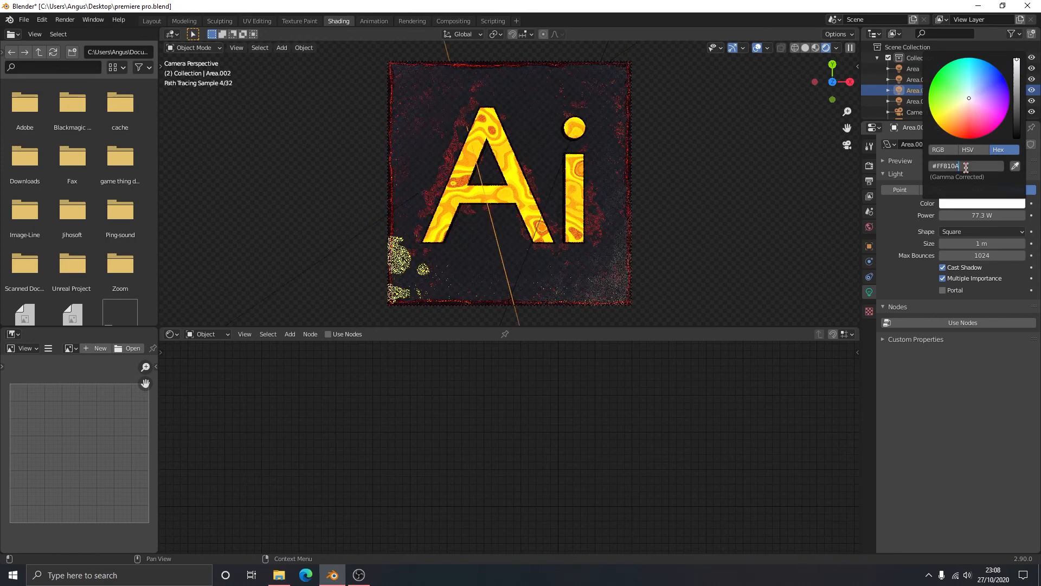
key(Return)
- Set the color of the light named Area.003 to the same orange hex, #FF810A
click(912, 101)
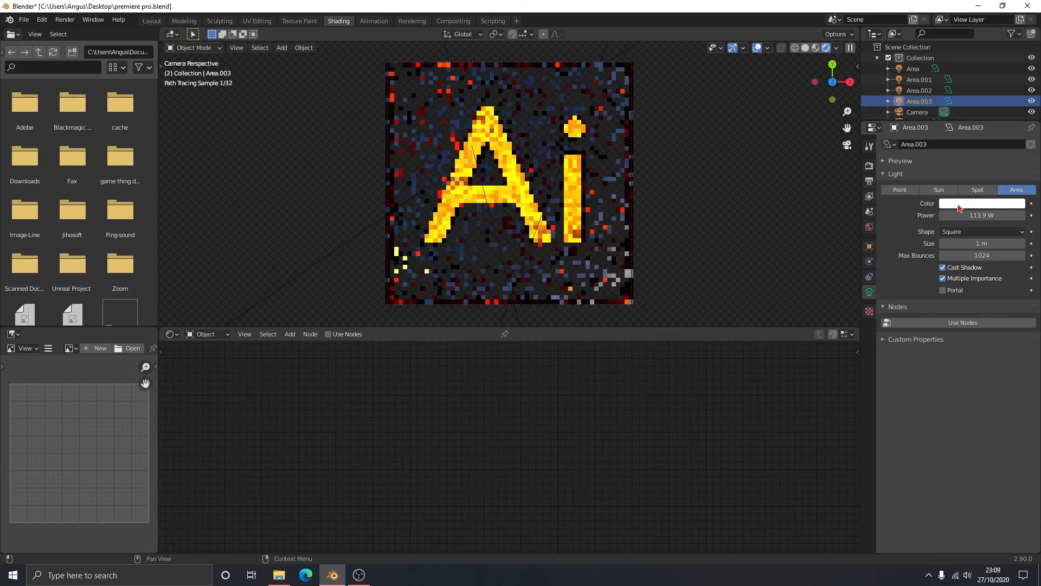
click(961, 204)
click(966, 167)
text(#FF810A)
key(Return)
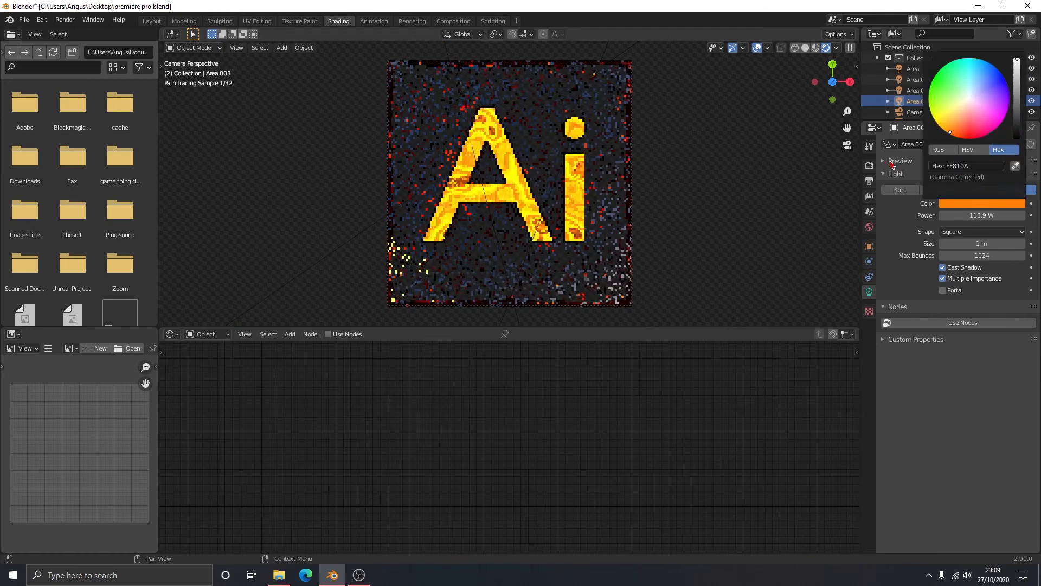
- Select the icon's base Cube and set its Principled BSDF roughness to 0.091
click(599, 262)
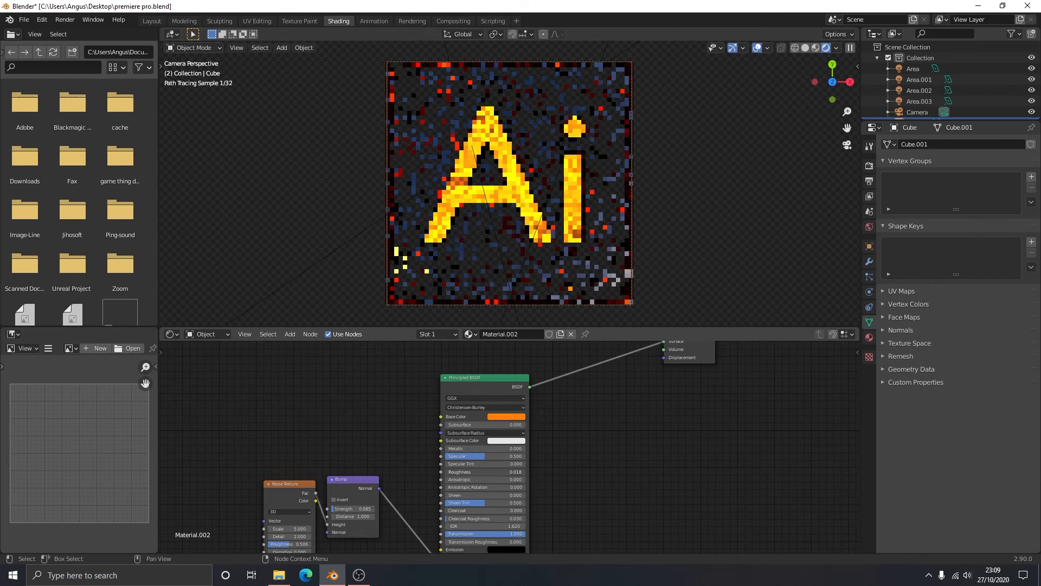
drag(447, 472, 460, 472)
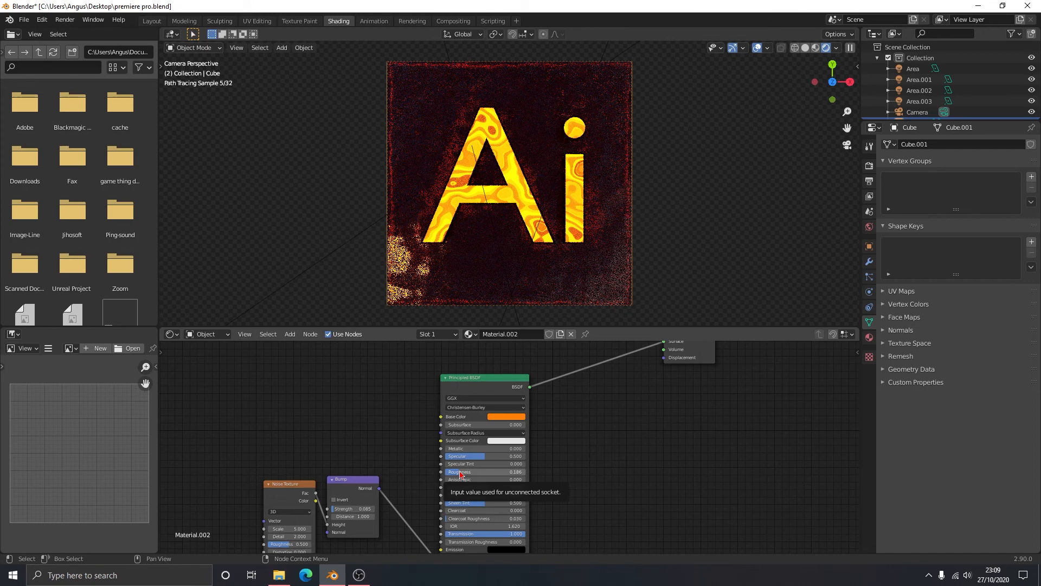
drag(460, 475, 452, 475)
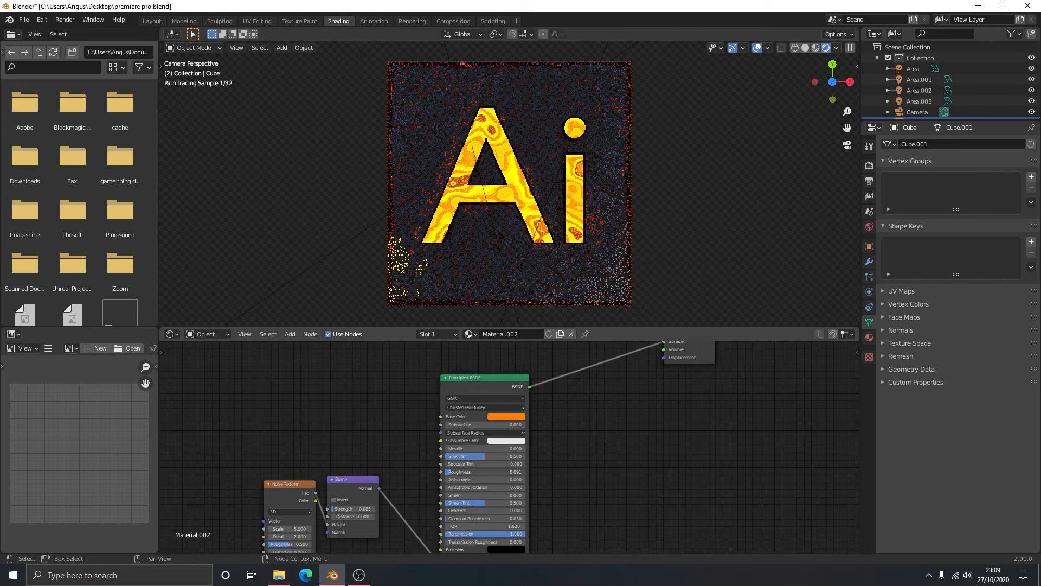
- Raise the Cube material's IOR to 2.020 and set its transmission roughness to 0.016
middle_drag(648, 465, 651, 425)
click(524, 487)
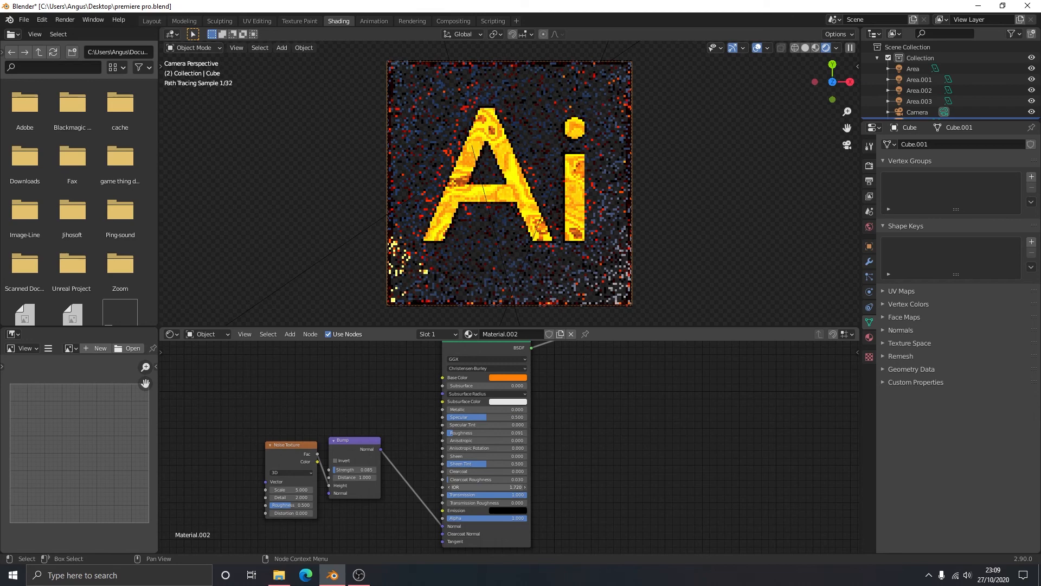
drag(505, 487, 521, 487)
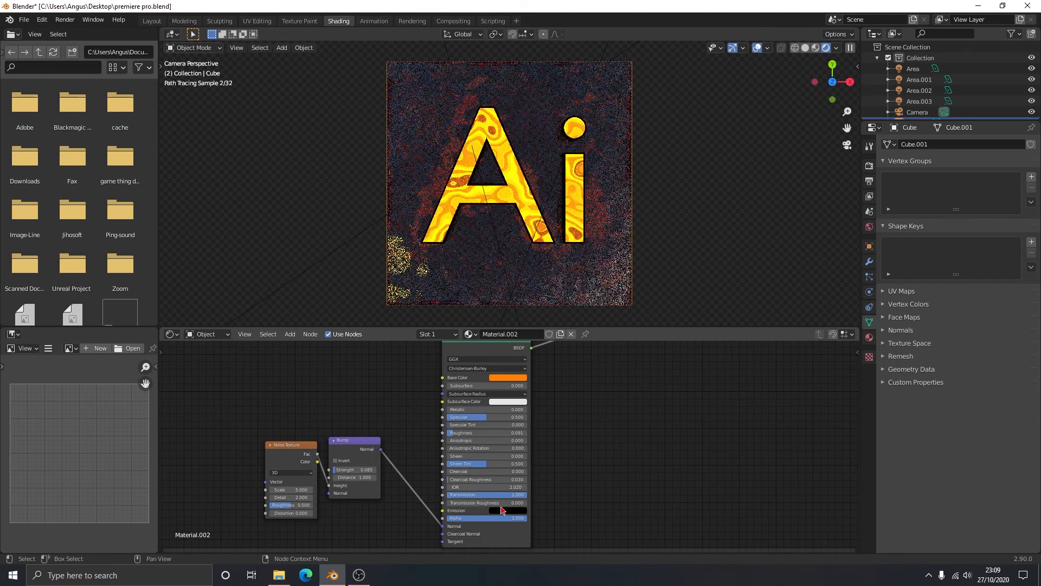
drag(502, 504, 461, 504)
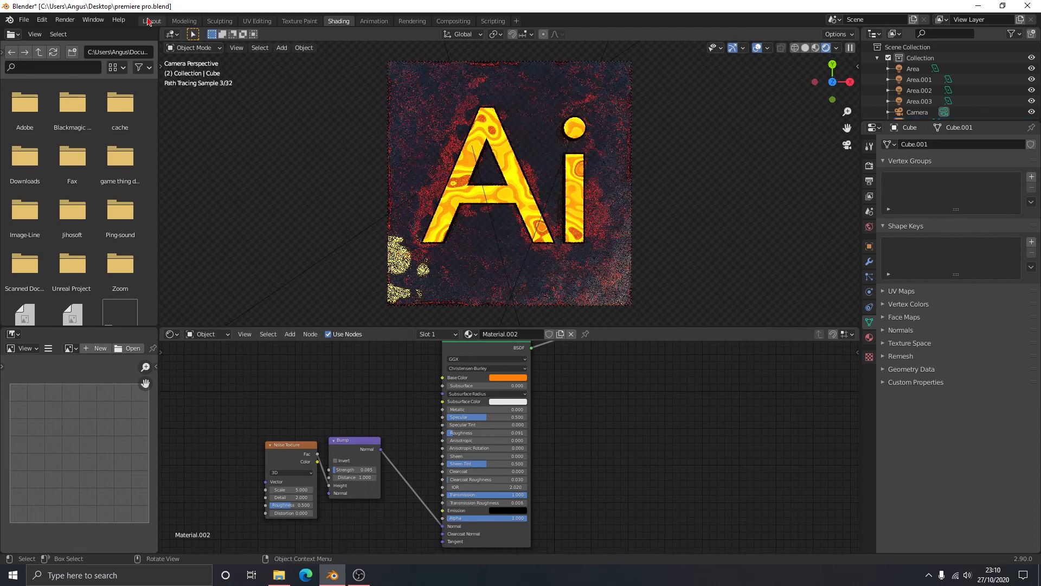
- Switch to the Layout workspace for the orange Ai icon scene
click(152, 21)
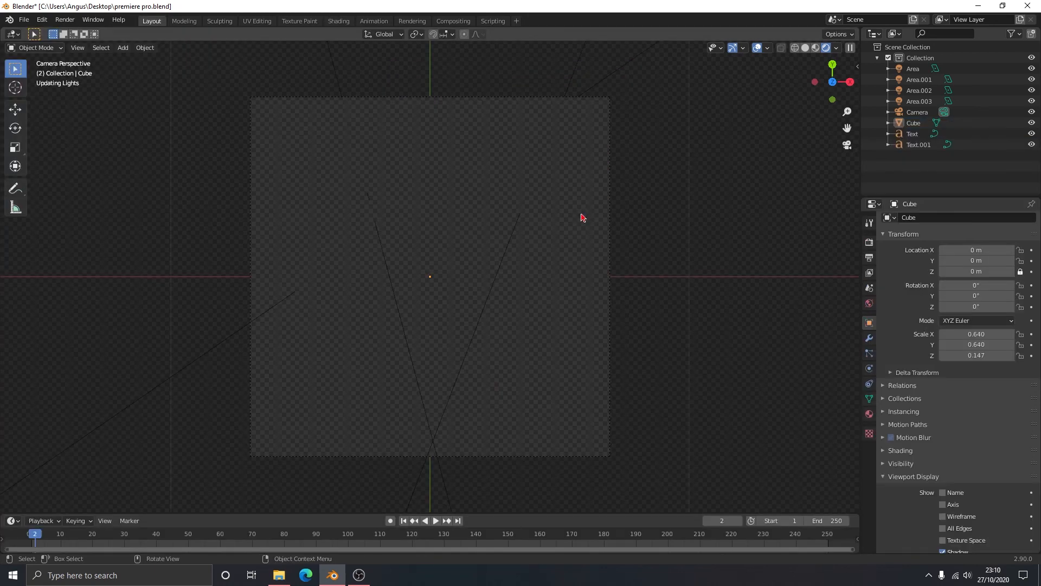